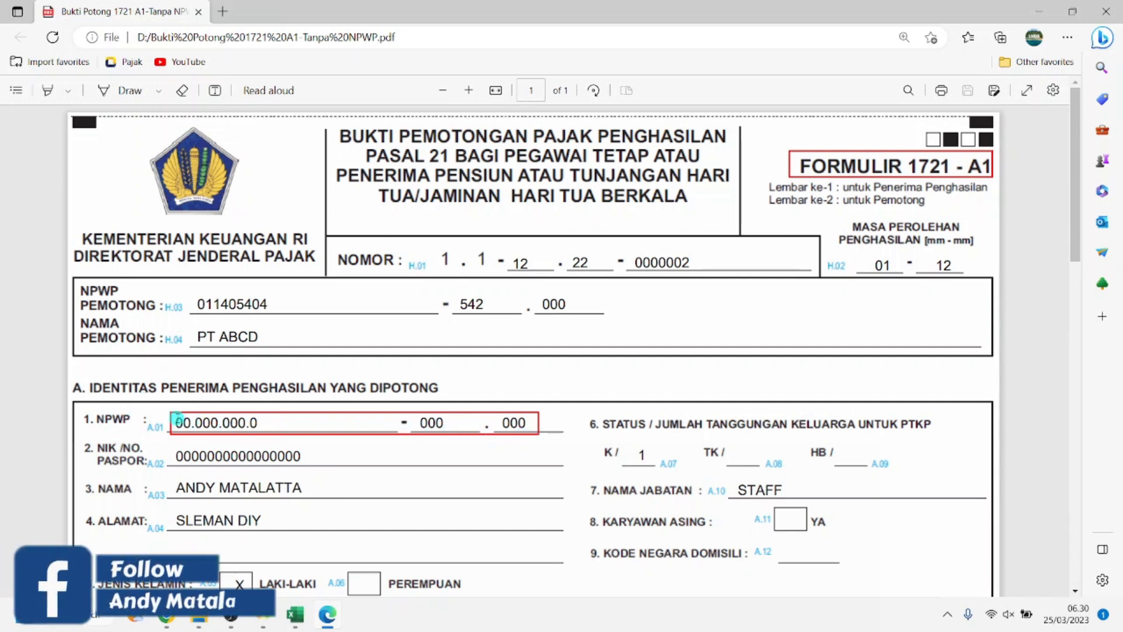
Step: Examine the recipient's NPWP field and the PPh Pasal 21 Terutang amount on the Formulir 1721-A1 withholding slip
left_click_drag(175, 422, 535, 425)
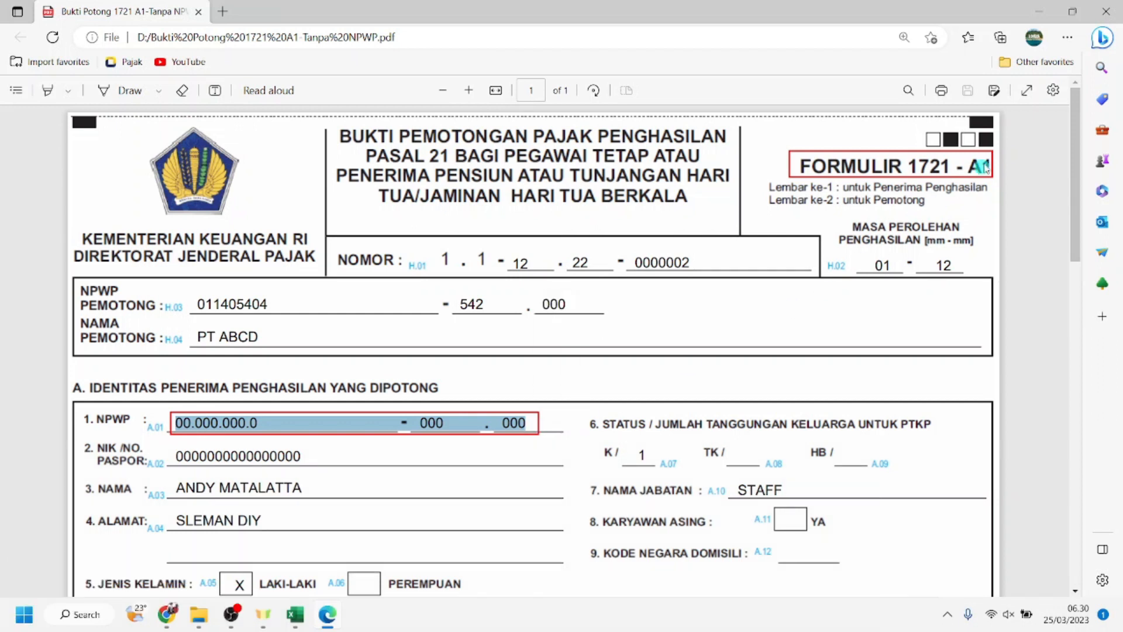
left_click_drag(1074, 202, 1071, 481)
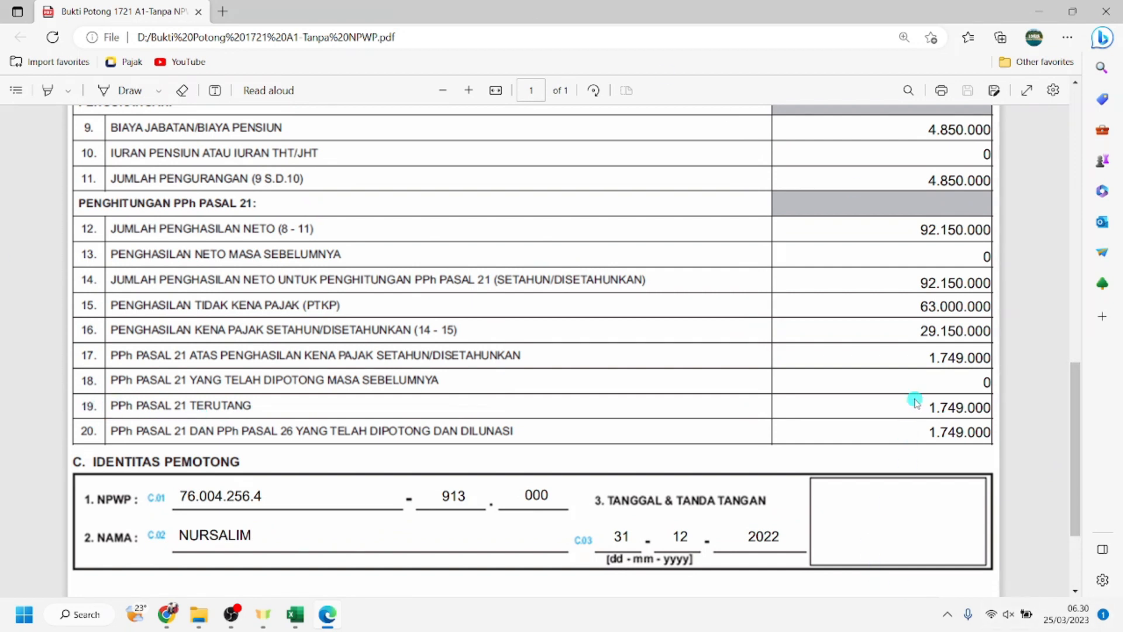
left_click_drag(925, 406, 981, 410)
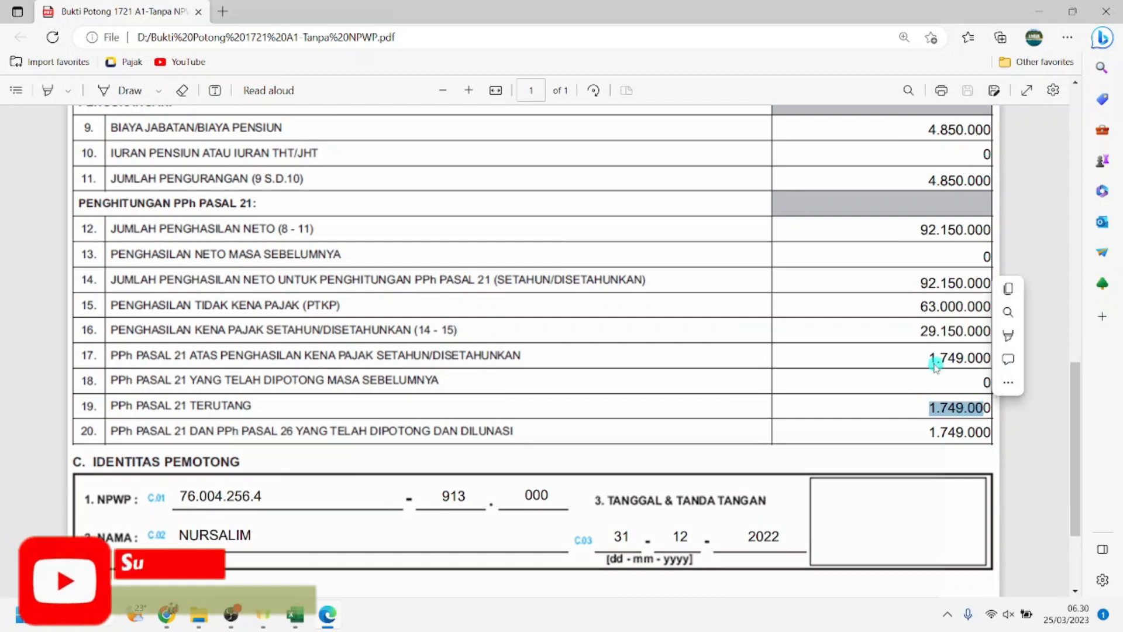
left_click(958, 409)
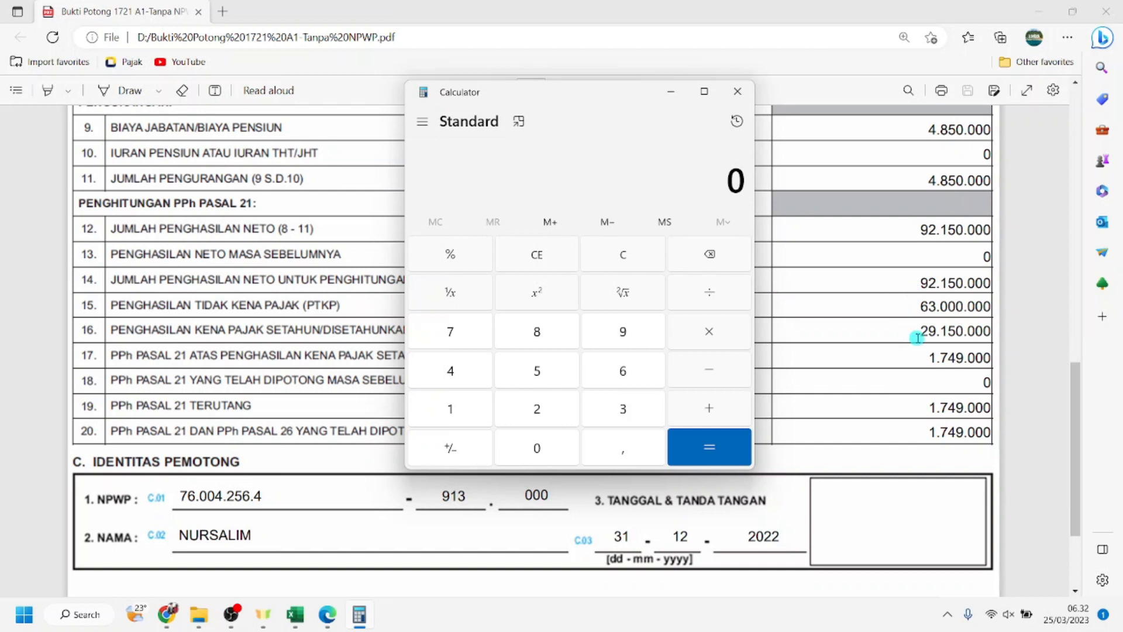
Step: Calculate 5% of the taxable income 29.150.000 in Calculator
type("291")
type("500000")
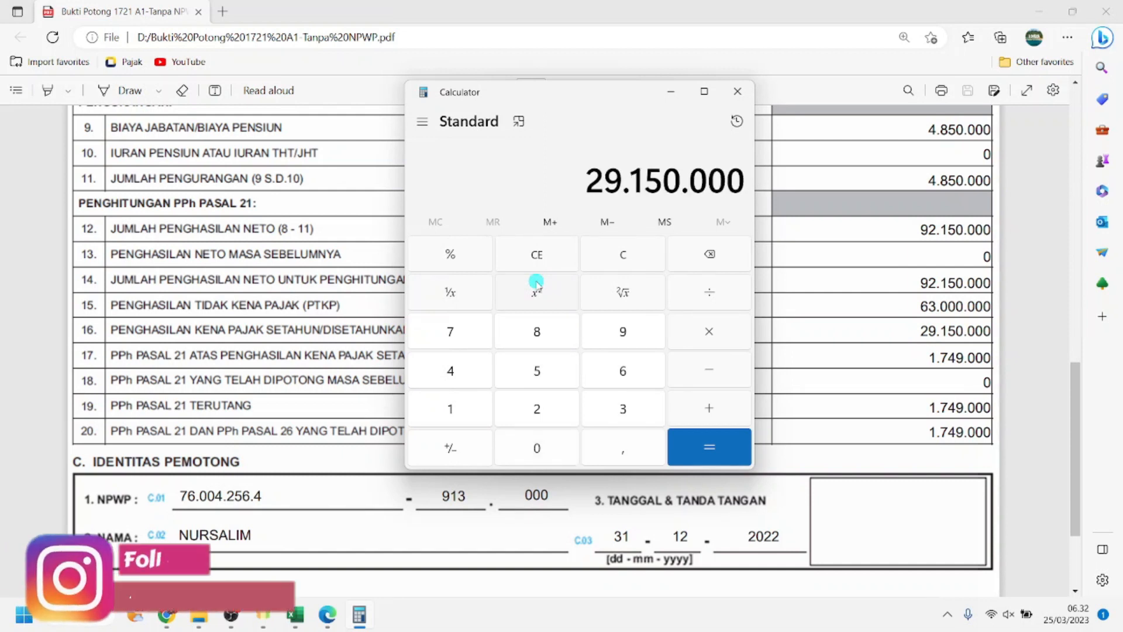
type("*")
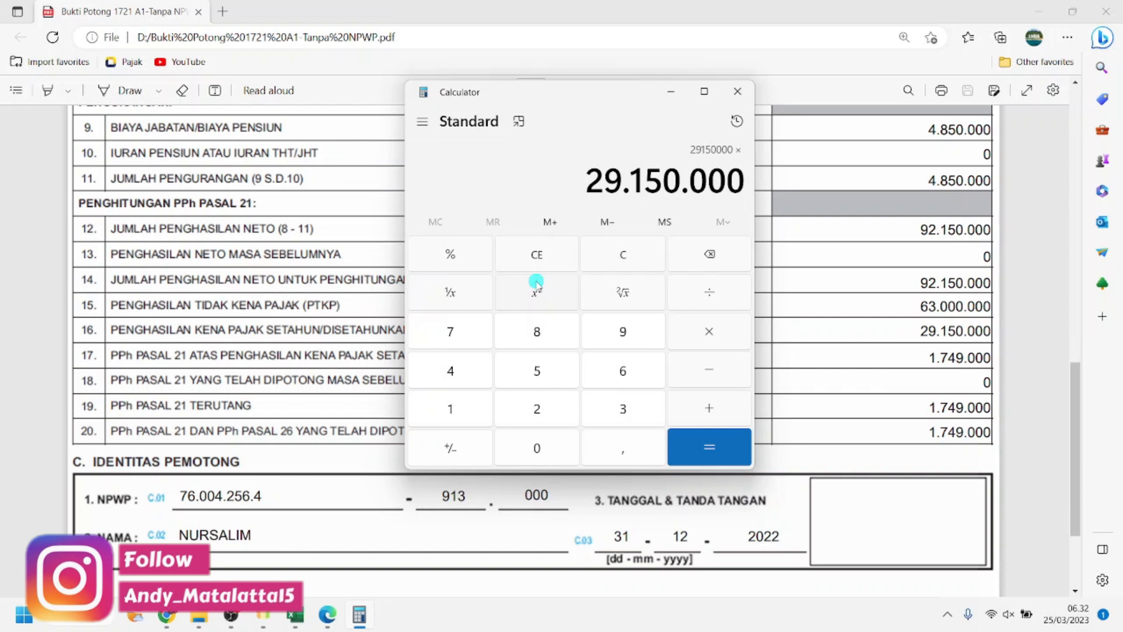
type("5")
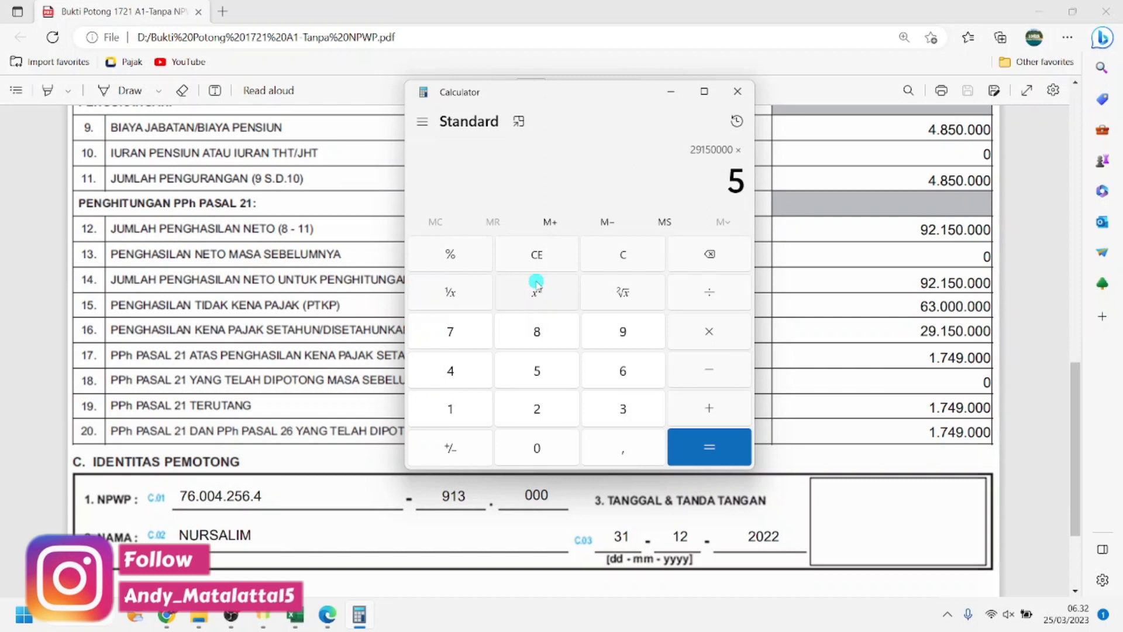
type("%")
key("Return")
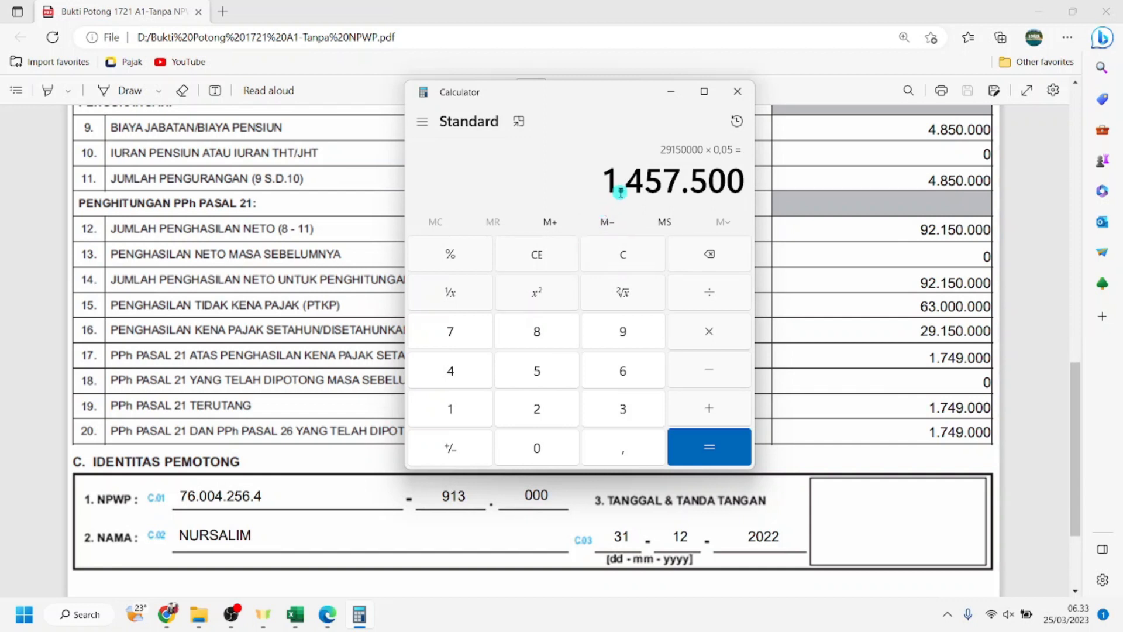
Step: Subtract the withheld tax of 1.749.000 from the calculated 5% amount
key("minus")
type("1749")
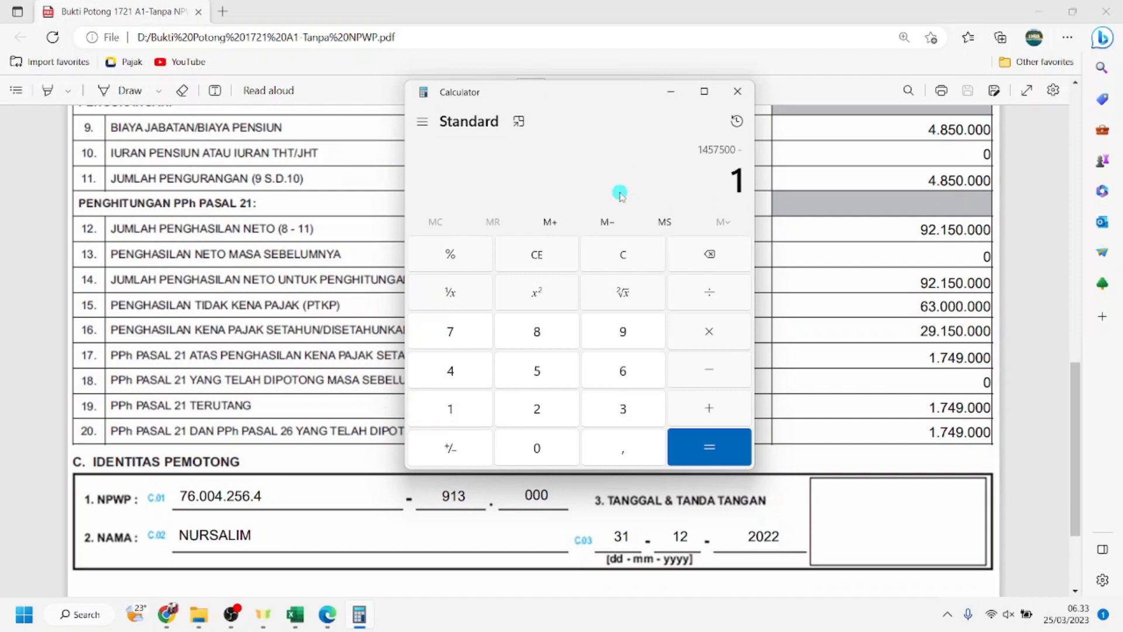
type("000")
key("Return")
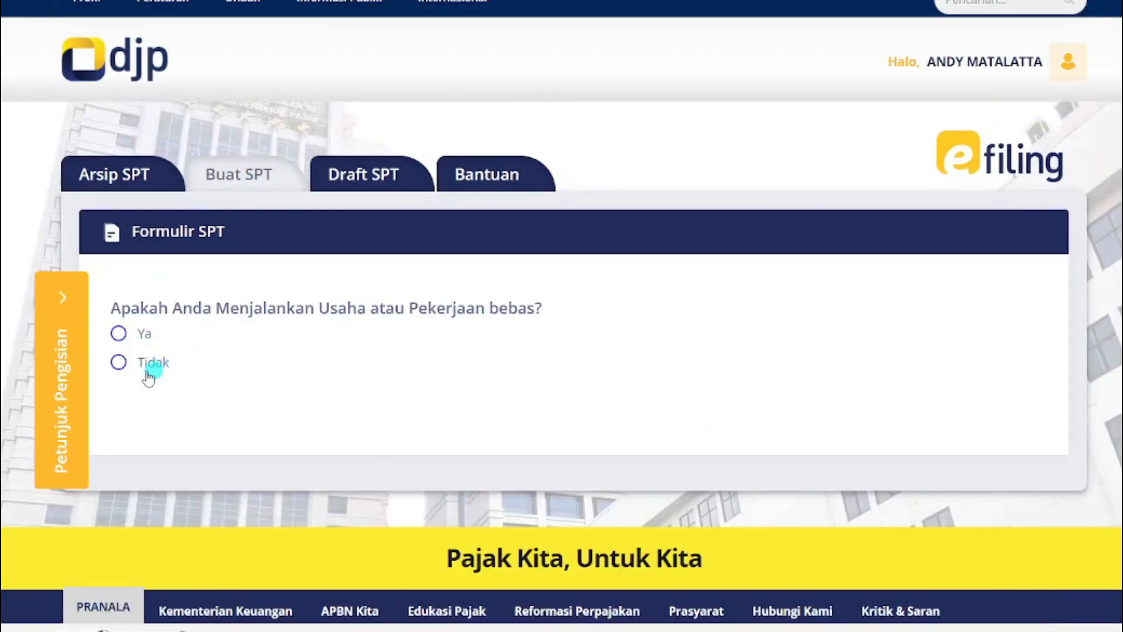
Step: In the e-Filing form, answer Tidak to the three eligibility questions, choose Dengan panduan and start the guided SPT 1770 S
left_click(123, 364)
scroll(126, 368, "down", 3)
left_click(120, 291)
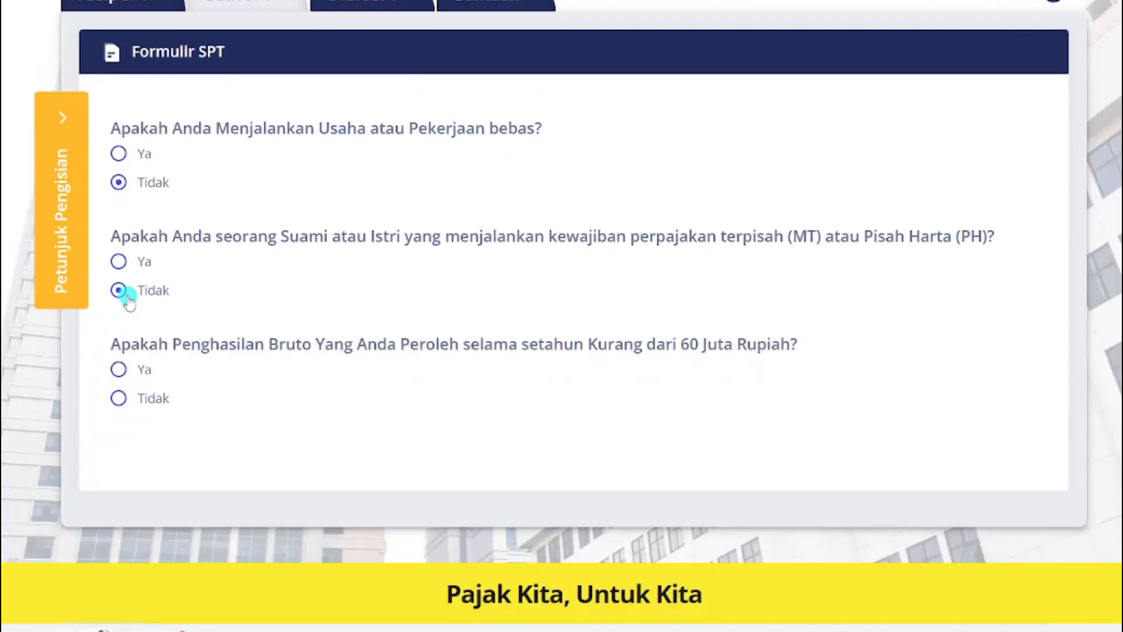
left_click(127, 401)
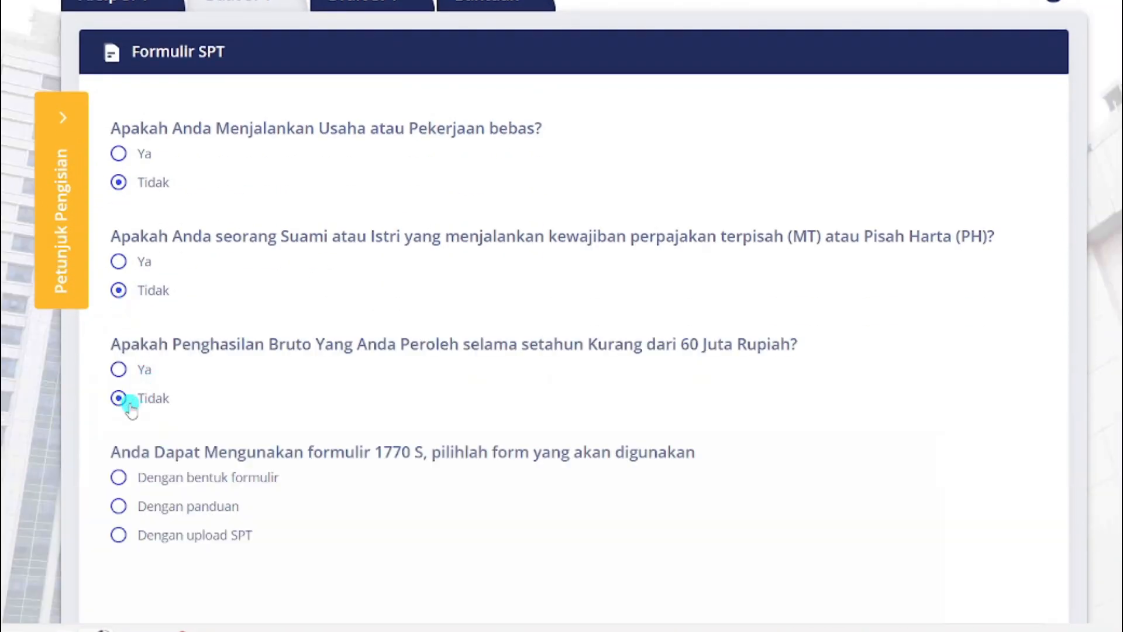
left_click(135, 506)
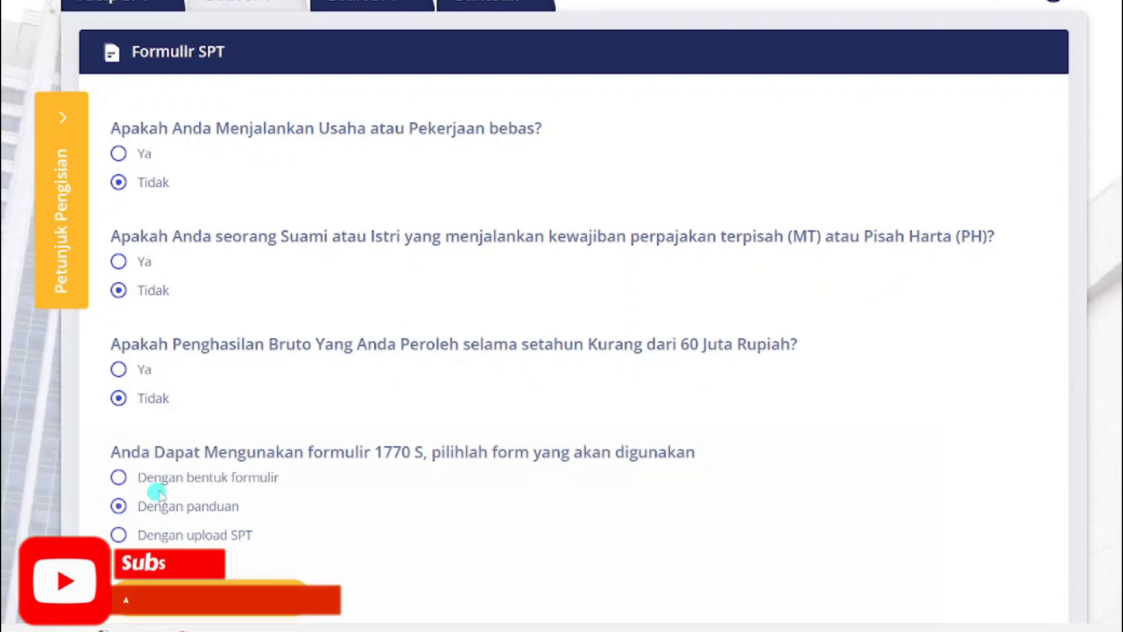
scroll(234, 503, "down", 2)
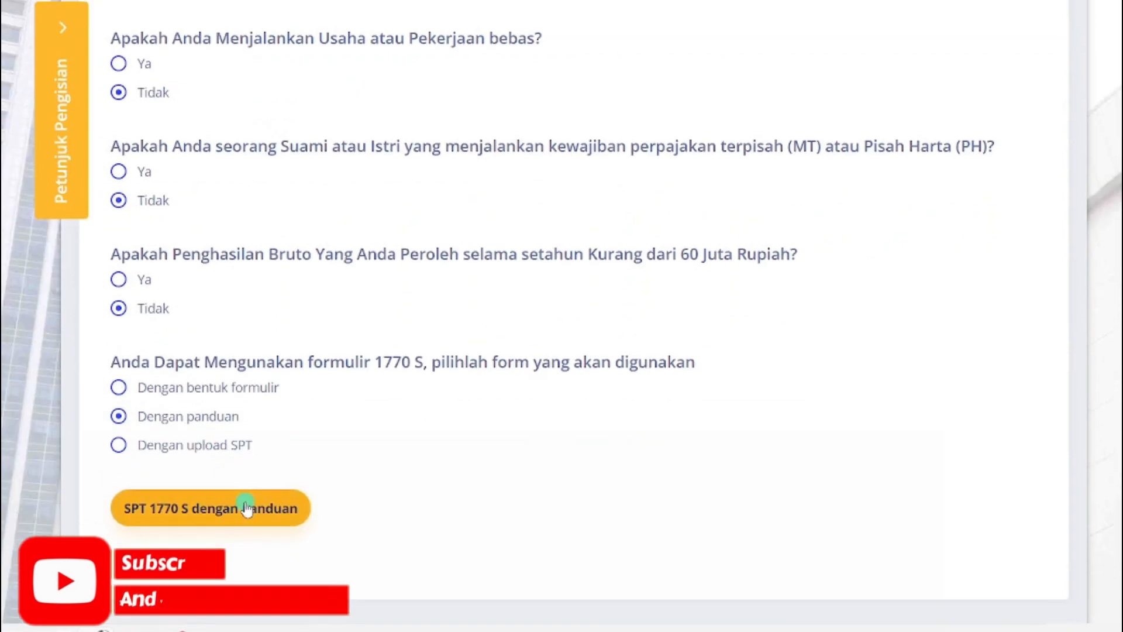
left_click(208, 521)
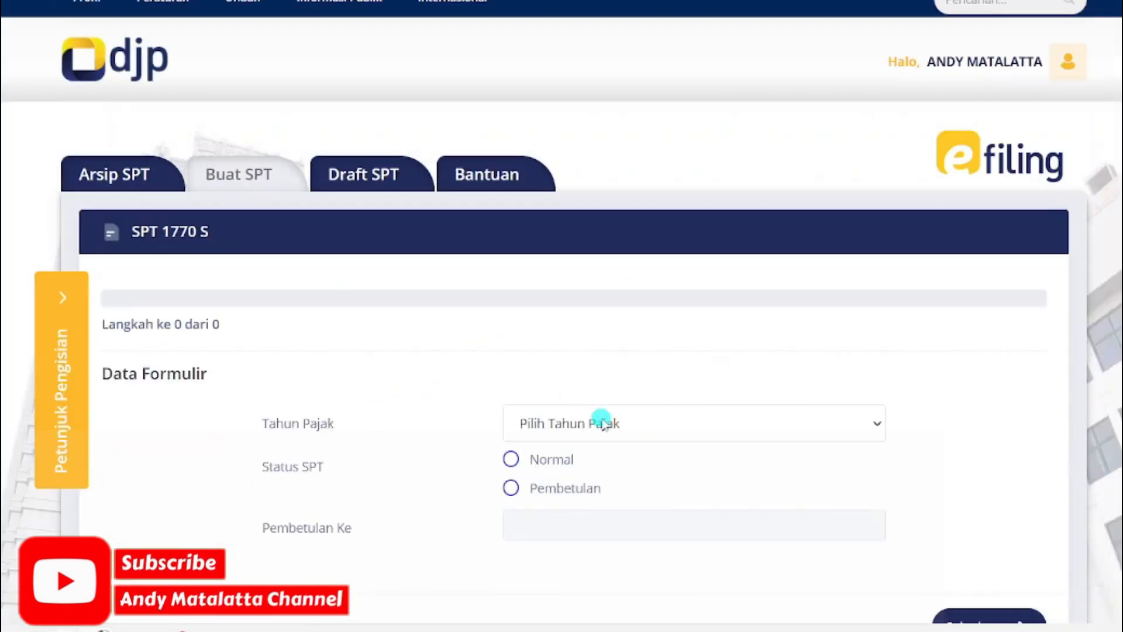
Step: Set Tahun Pajak to 2022 with Normal status, continue, and answer Tidak to using the system's existing withholding data
left_click(603, 423)
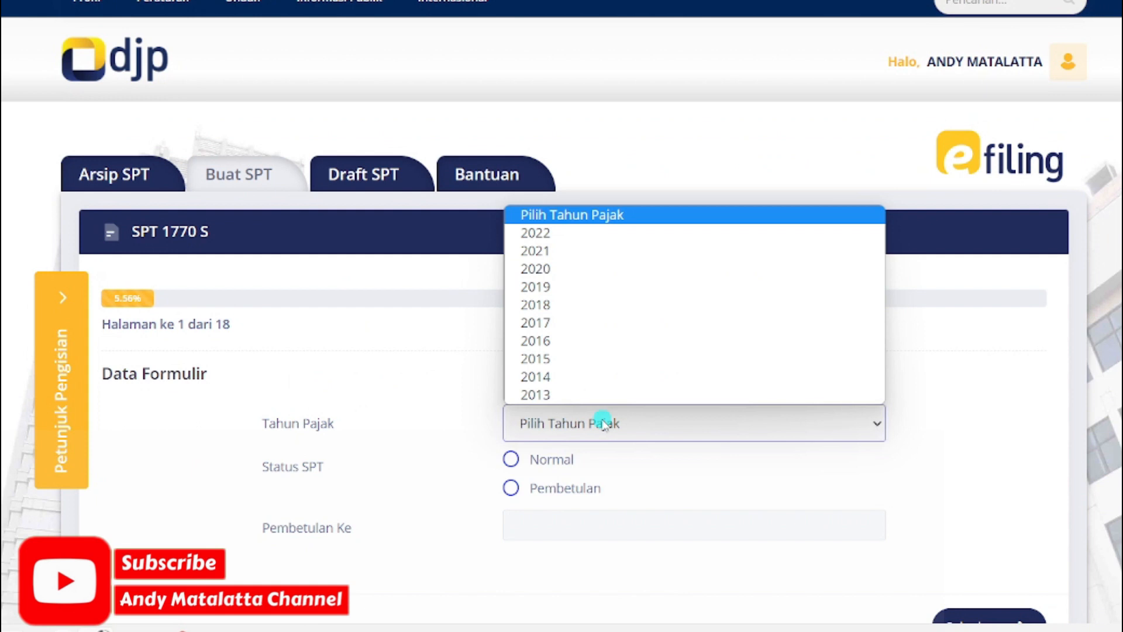
left_click(571, 234)
scroll(1071, 519, "down", 2)
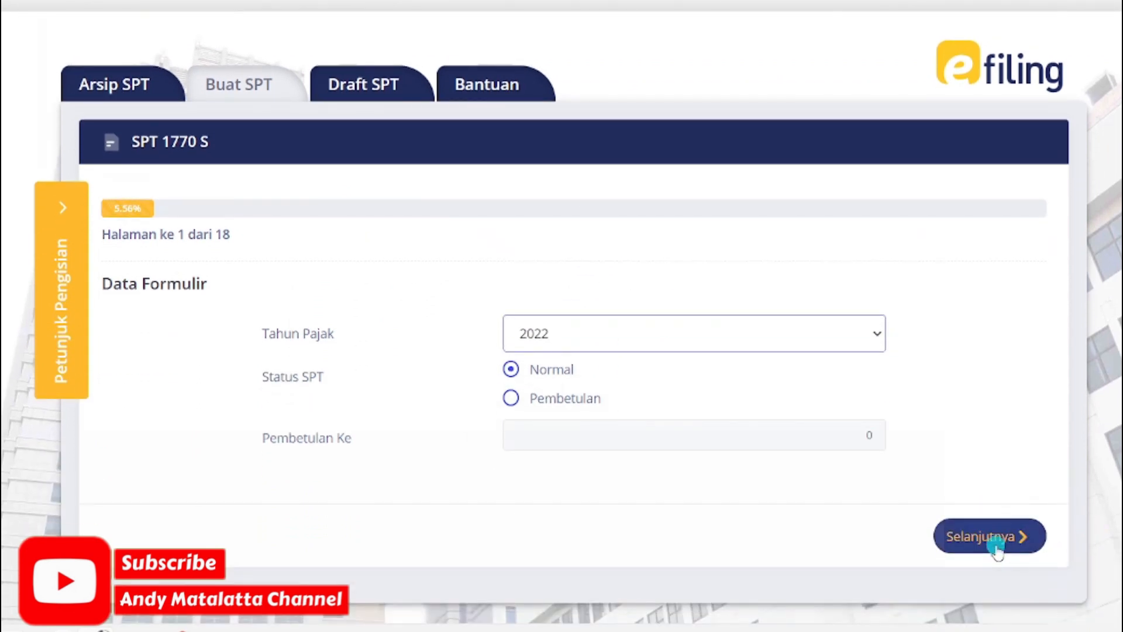
left_click(996, 547)
left_click(241, 509)
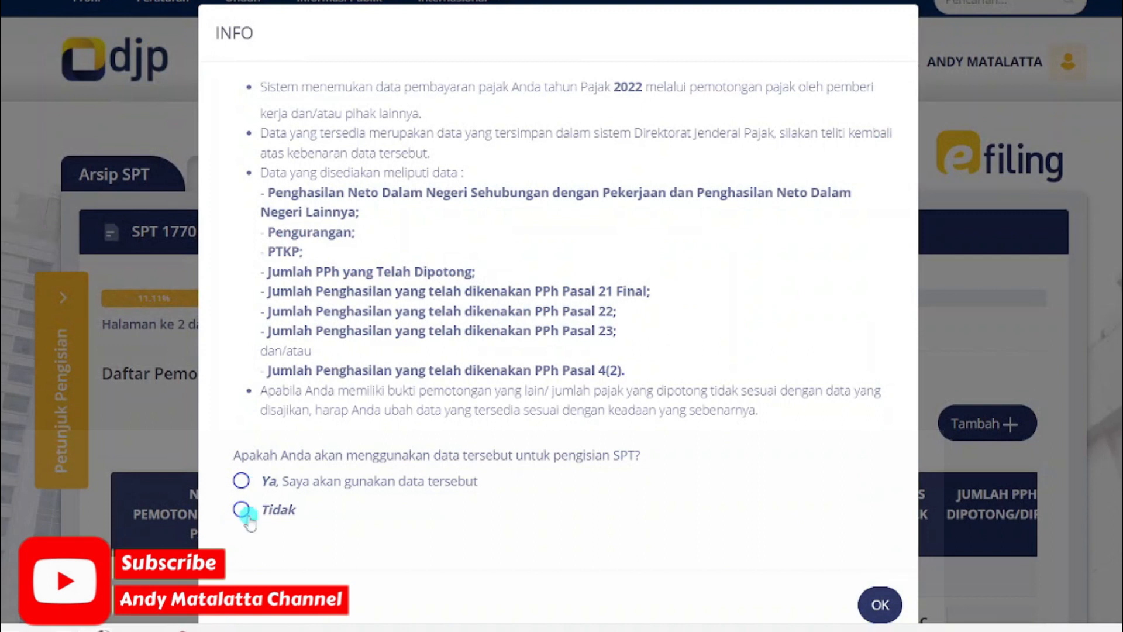
left_click(879, 604)
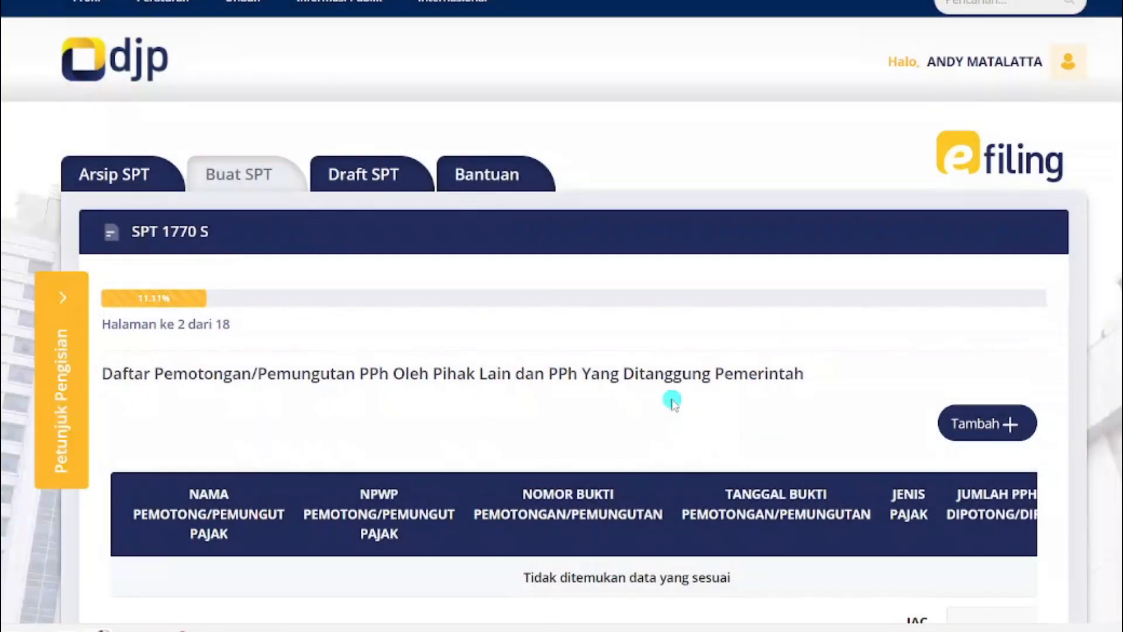
Step: Add a new withholding slip entry with Jenis Pajak set to Pasal 21
scroll(771, 374, "down", 2)
scroll(771, 374, "down", 1)
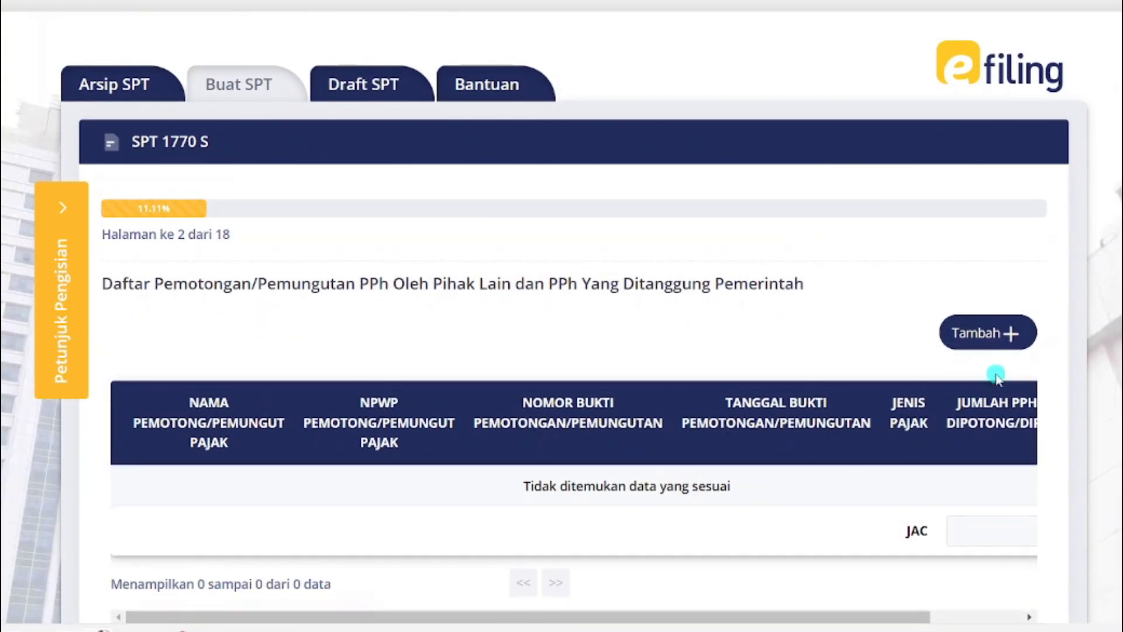
left_click(965, 339)
left_click(714, 104)
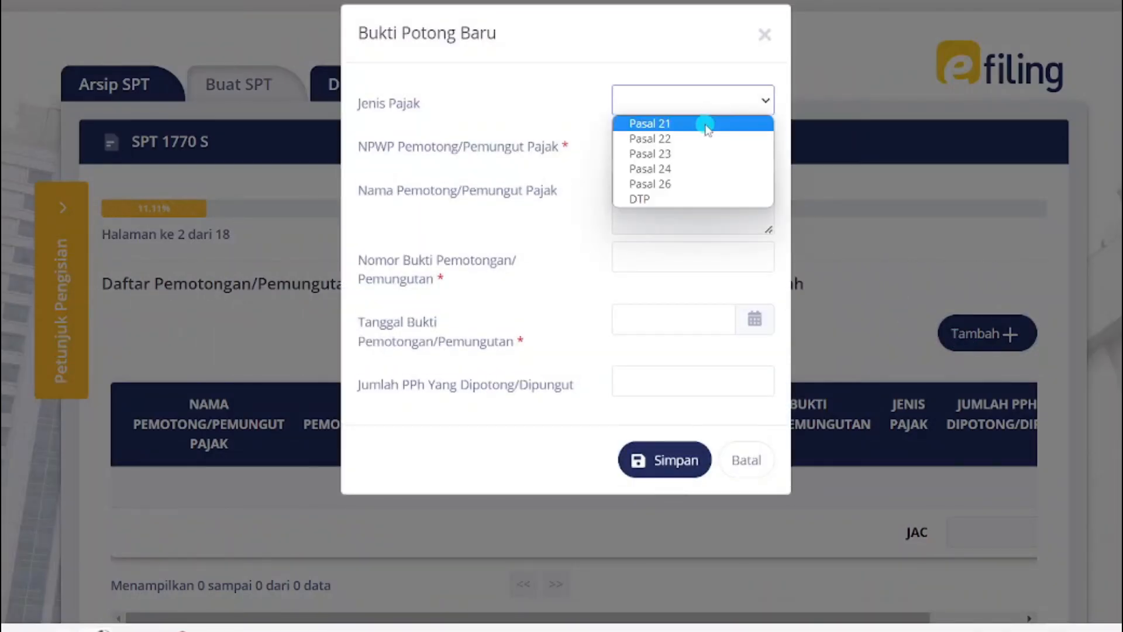
left_click(706, 127)
Step: Look up the withheld tax on the 1721-A1 PDF and enter 1.749.000 as Jumlah PPh Yang Dipotong/Dipungut
left_click(311, 630)
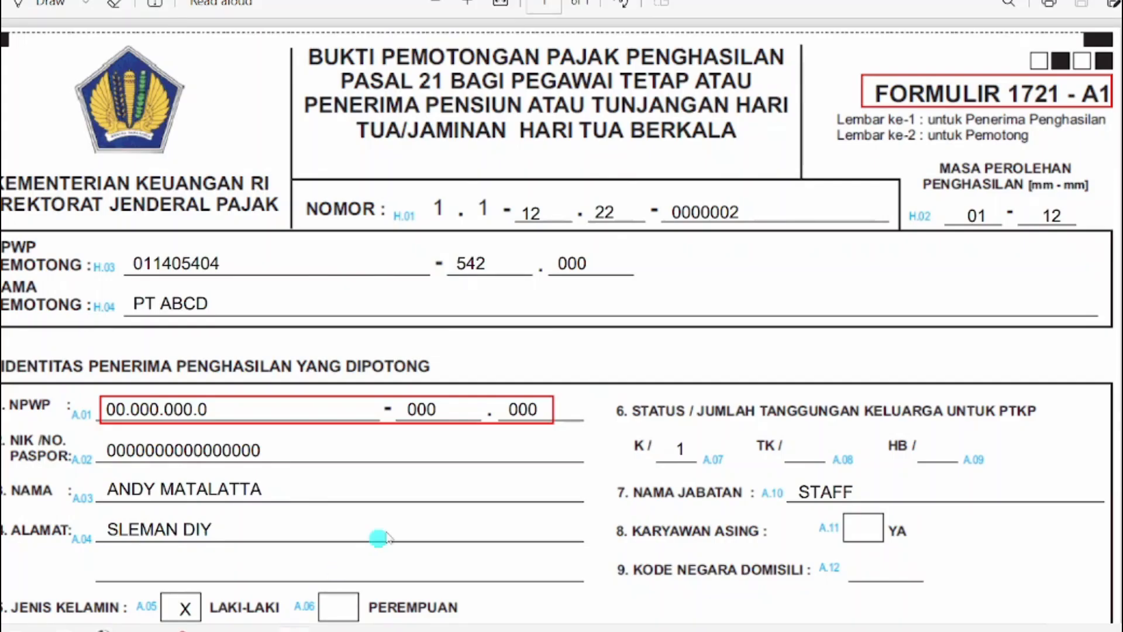
scroll(860, 363, "down", 15)
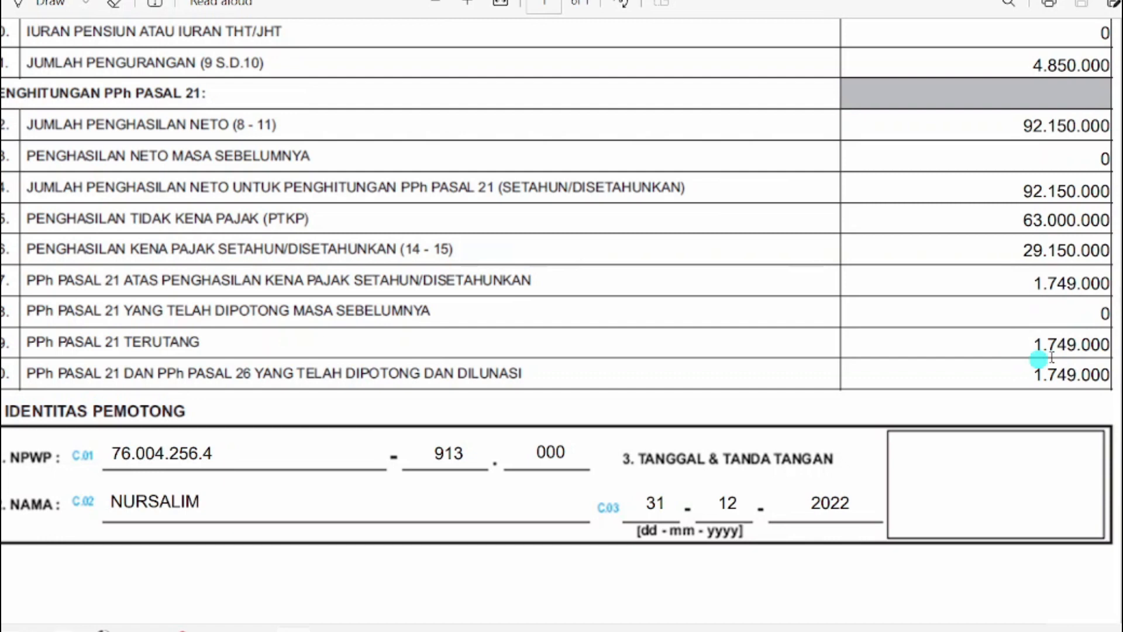
key("alt+Tab")
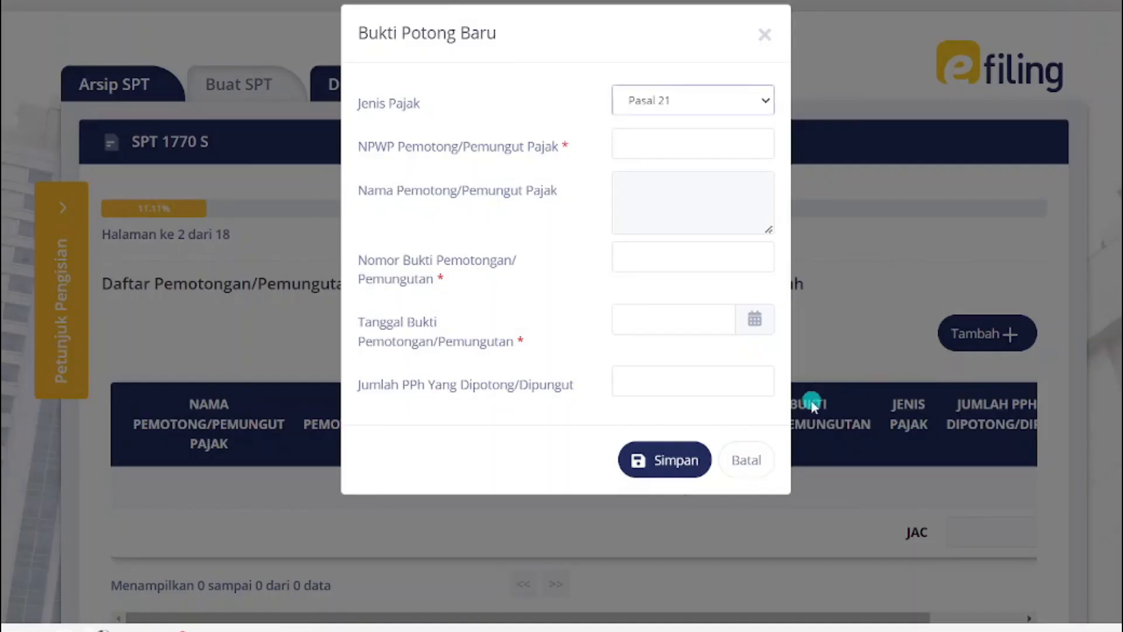
left_click(739, 383)
type("1.749.000")
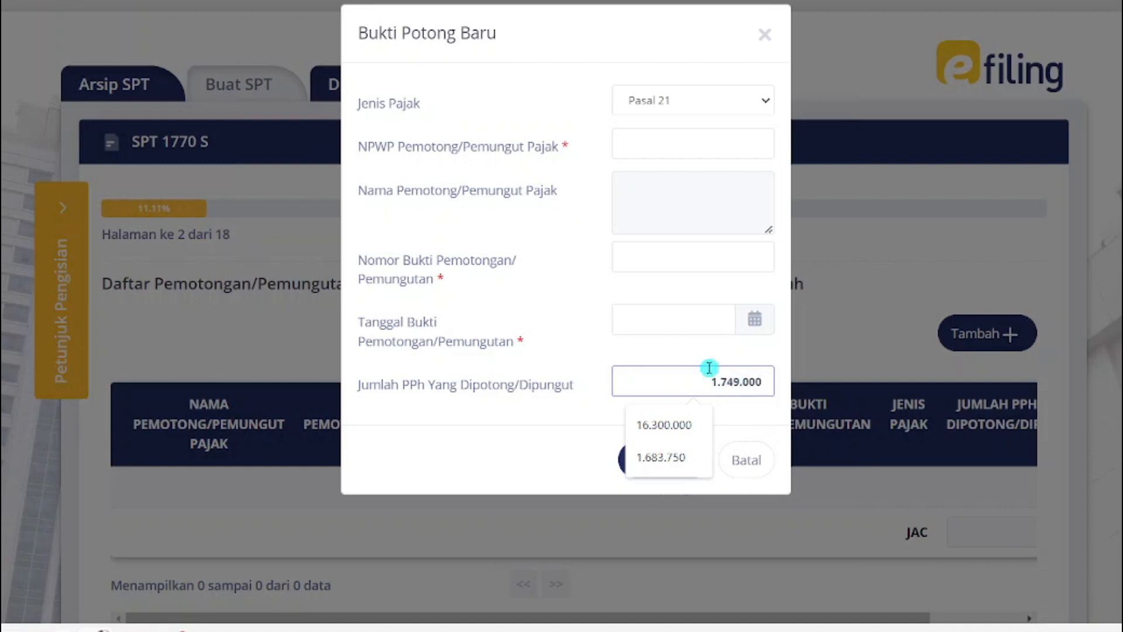
Step: Fill in the withholder's NPWP, slip number and slip date 31-12-2022, save the withholding entry and continue to page 3
key("alt+Tab")
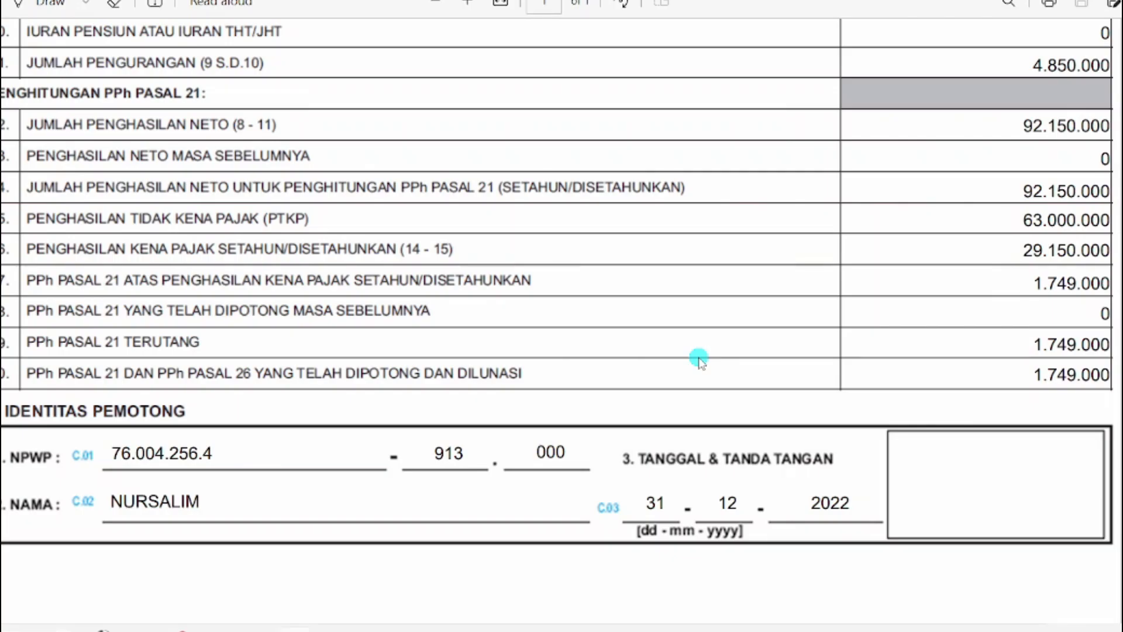
key("alt+Tab")
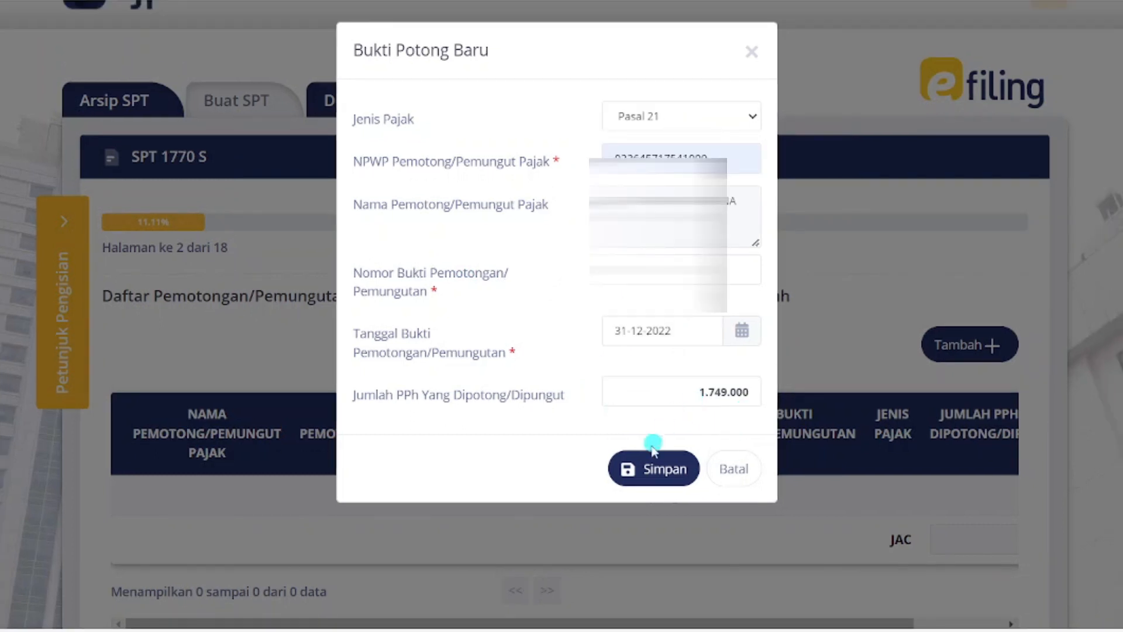
left_click(652, 468)
scroll(959, 322, "down", 3)
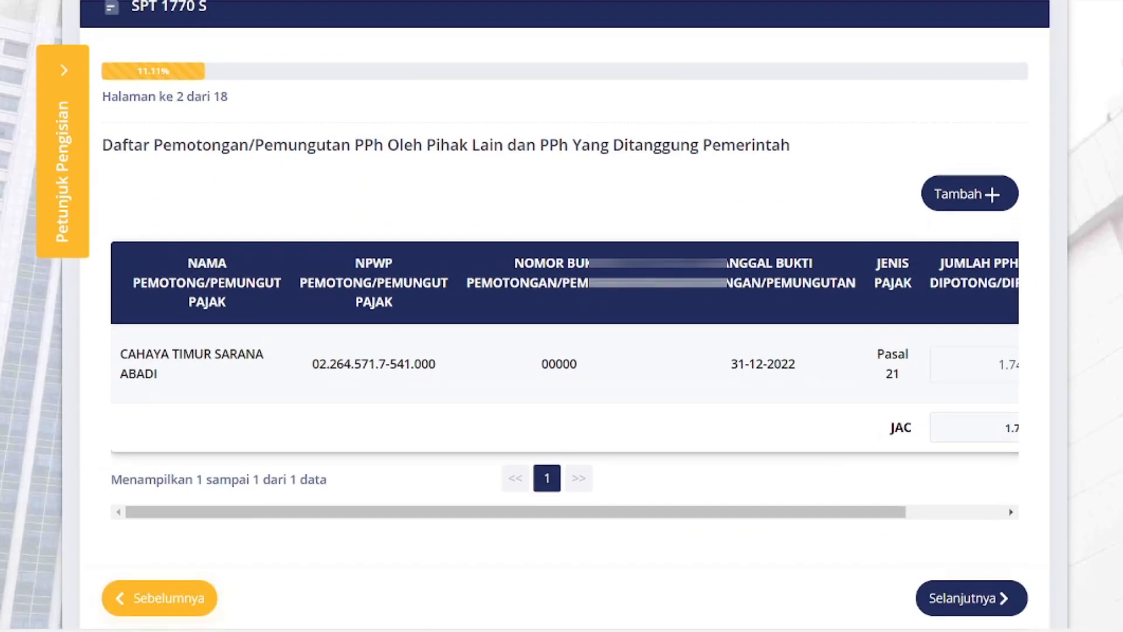
left_click(977, 594)
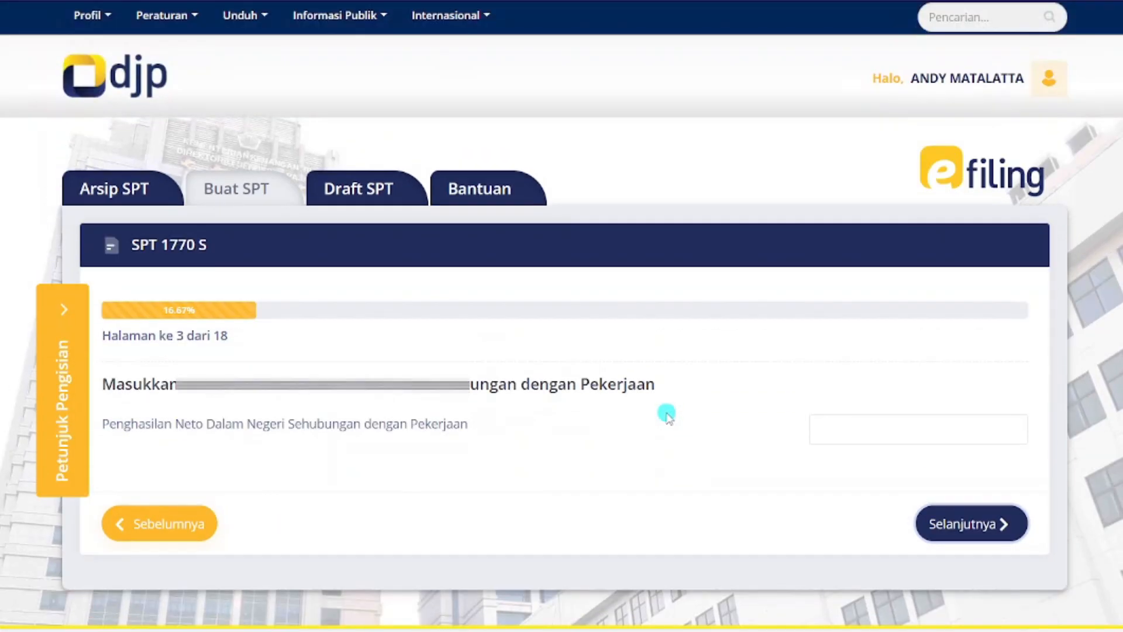
Step: Enter 92.150.000 from the 1721-A1 slip as Penghasilan Neto Dalam Negeri Sehubungan dengan Pekerjaan and continue to page 4
scroll(667, 414, "down", 2)
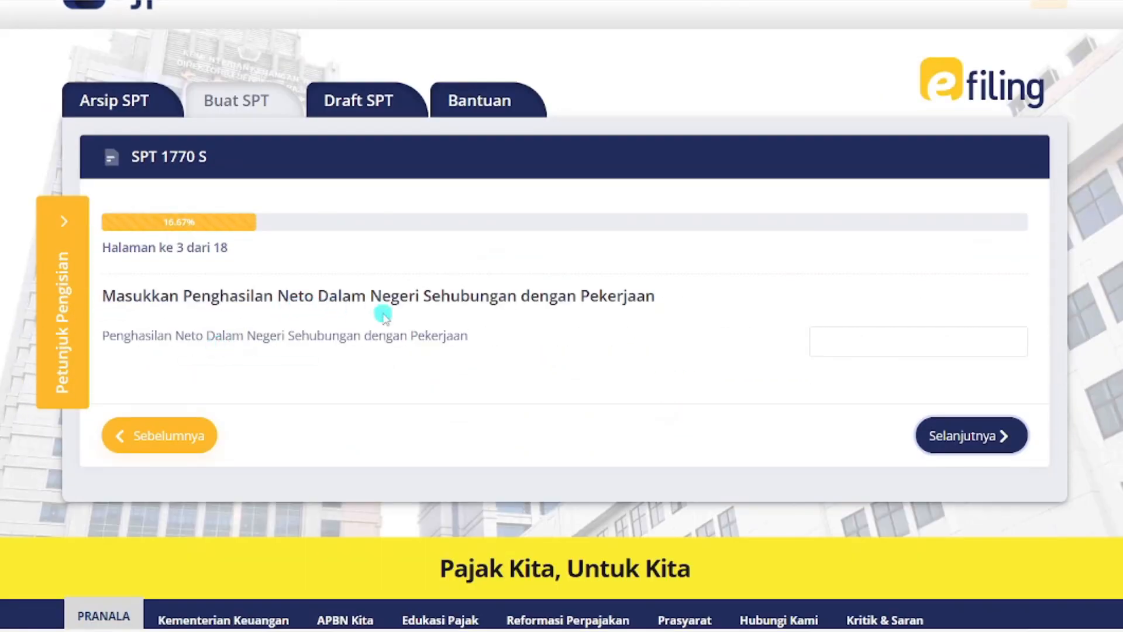
left_click(862, 338)
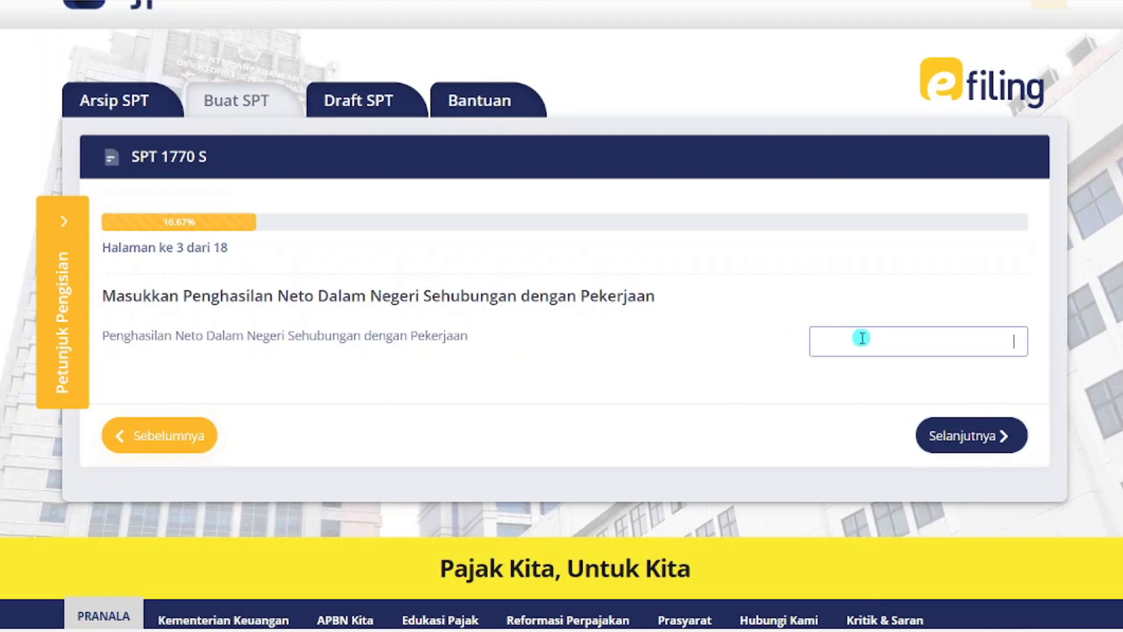
key("alt+Tab")
scroll(120, 431, "up", 4)
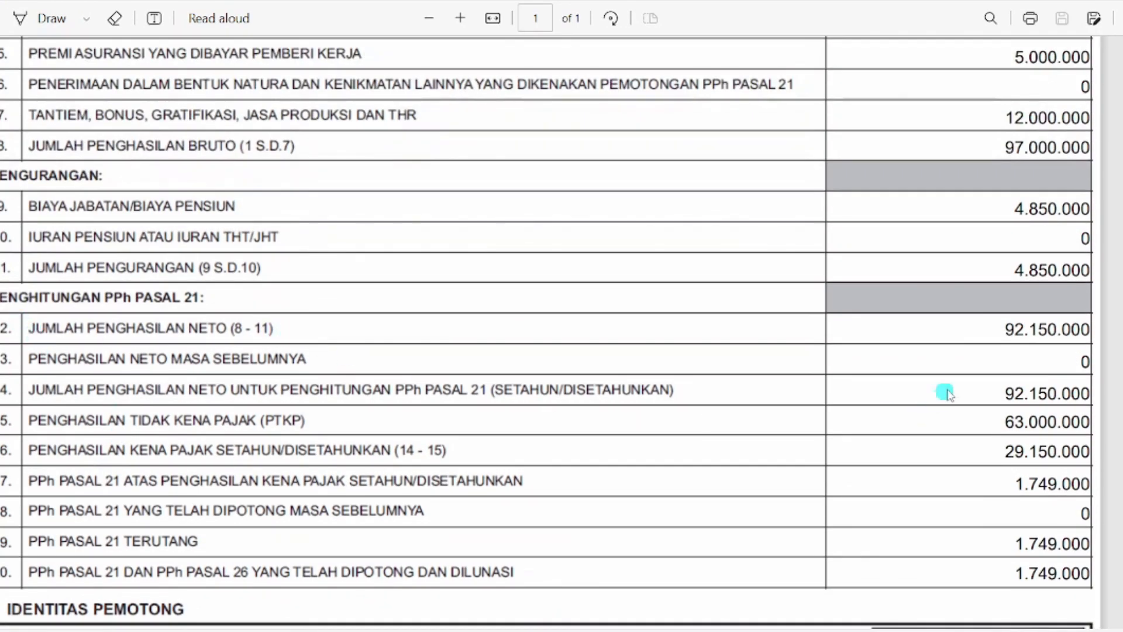
key("alt+Tab")
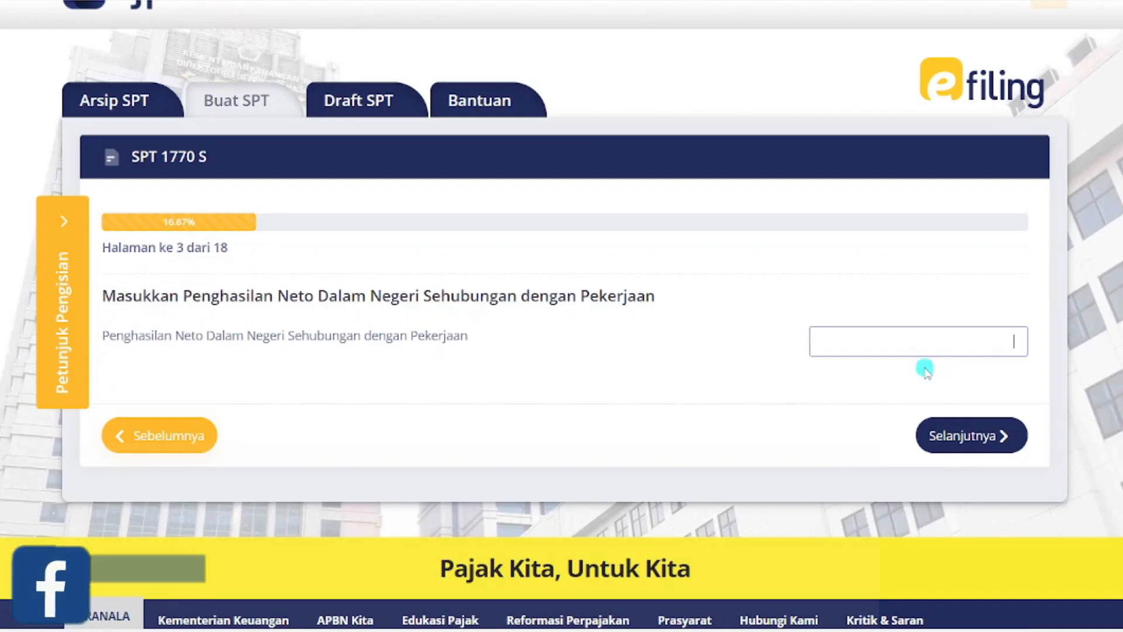
type("92.150.000")
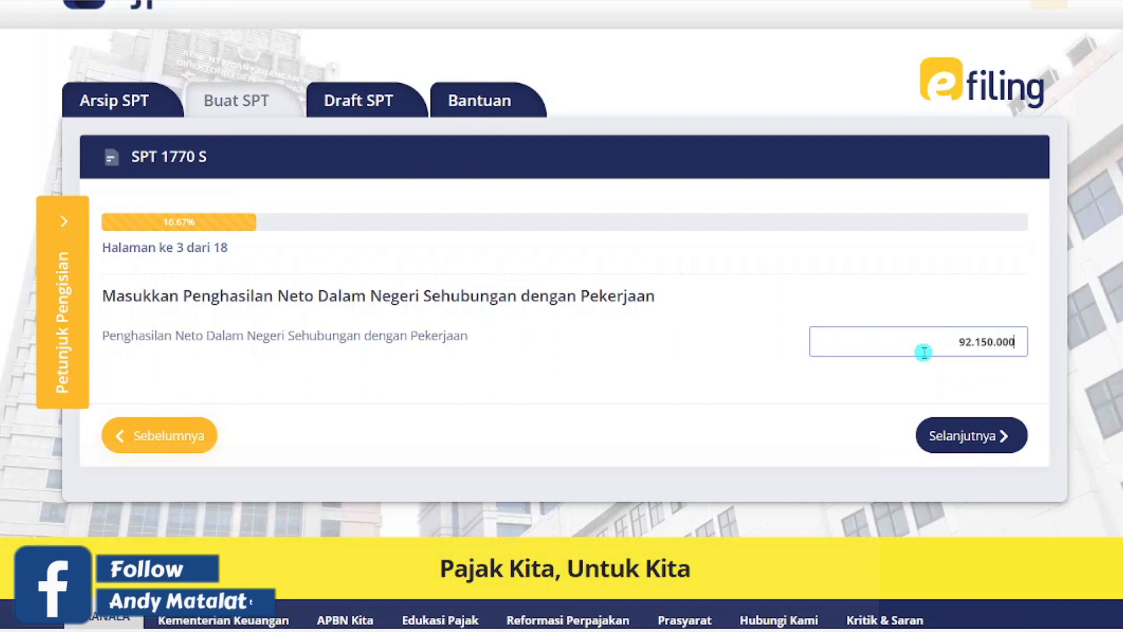
left_click(954, 434)
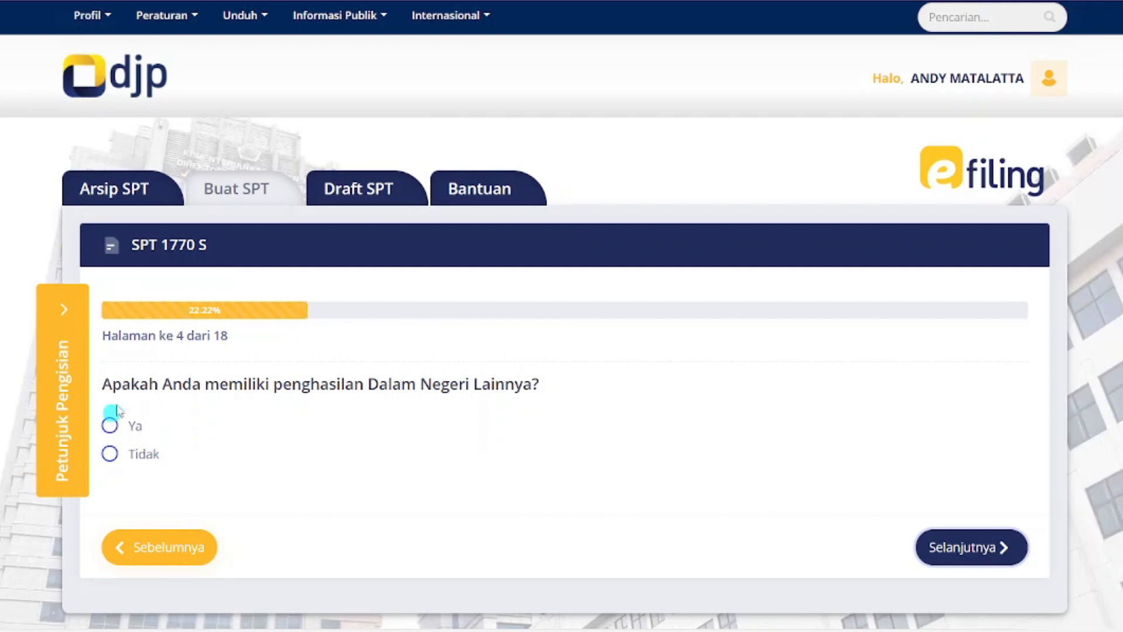
Step: Answer Tidak to having other domestic income and to having foreign income, and continue to page 6
left_click(134, 456)
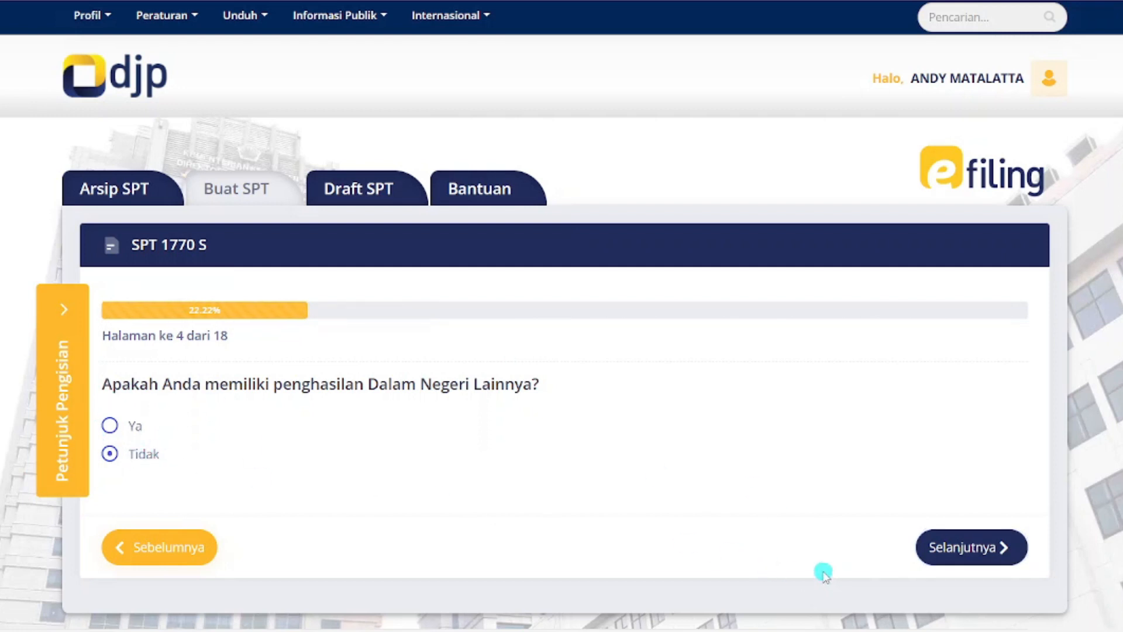
left_click(953, 549)
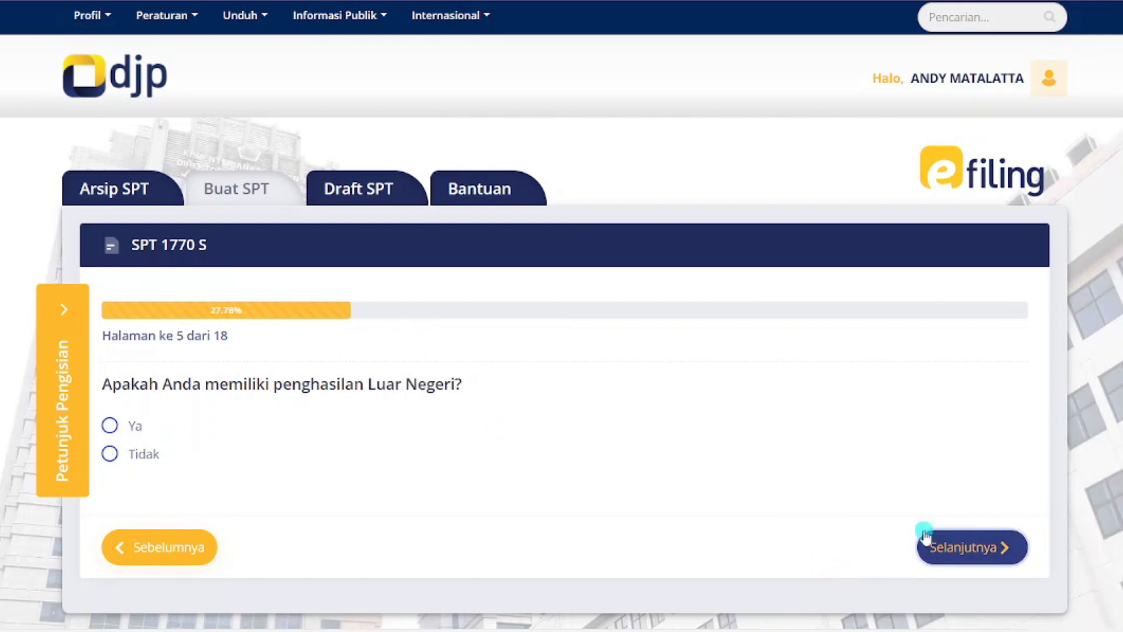
scroll(825, 485, "down", 1)
left_click(138, 366)
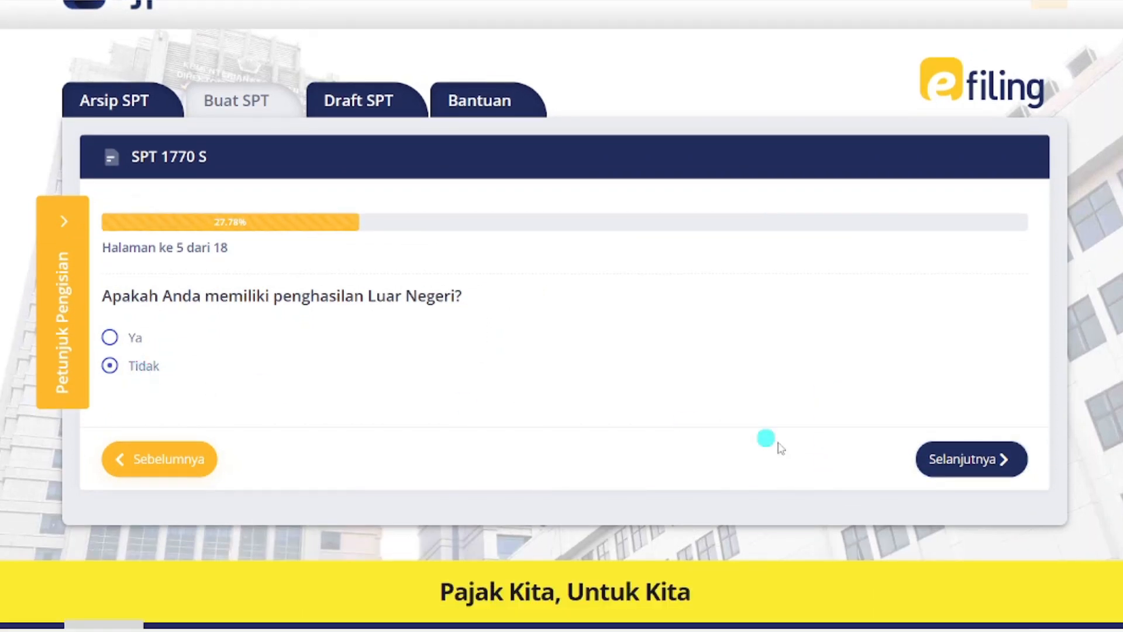
left_click(960, 462)
Step: Answer Tidak to income that is not a tax object and to income taxed as final, and continue to page 8
scroll(277, 450, "up", 1)
left_click(132, 454)
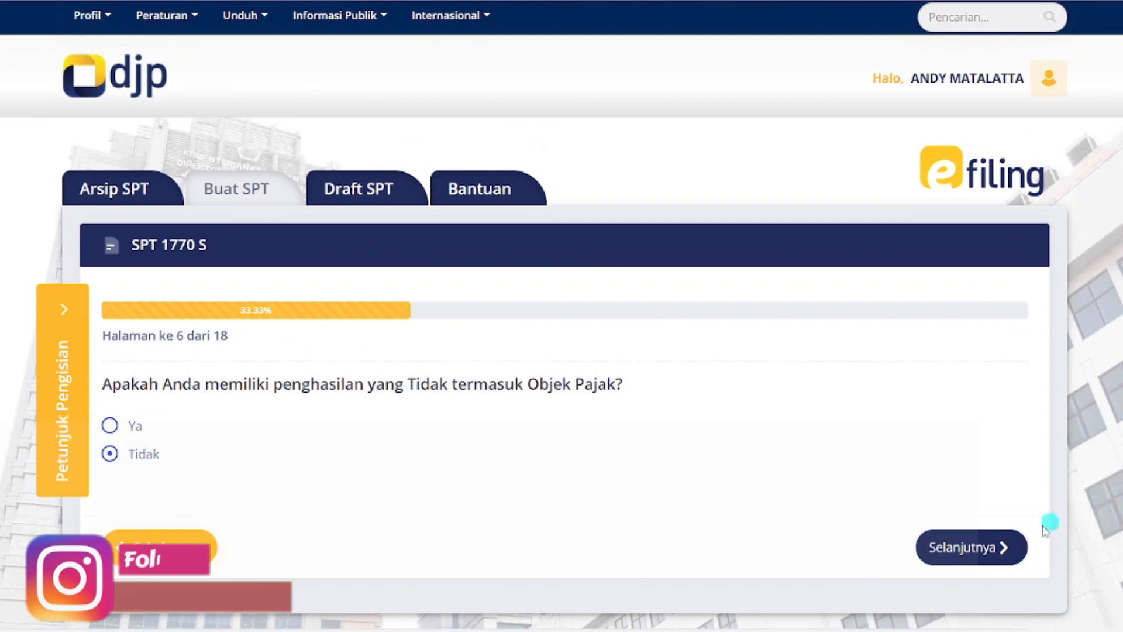
left_click(987, 548)
left_click(136, 461)
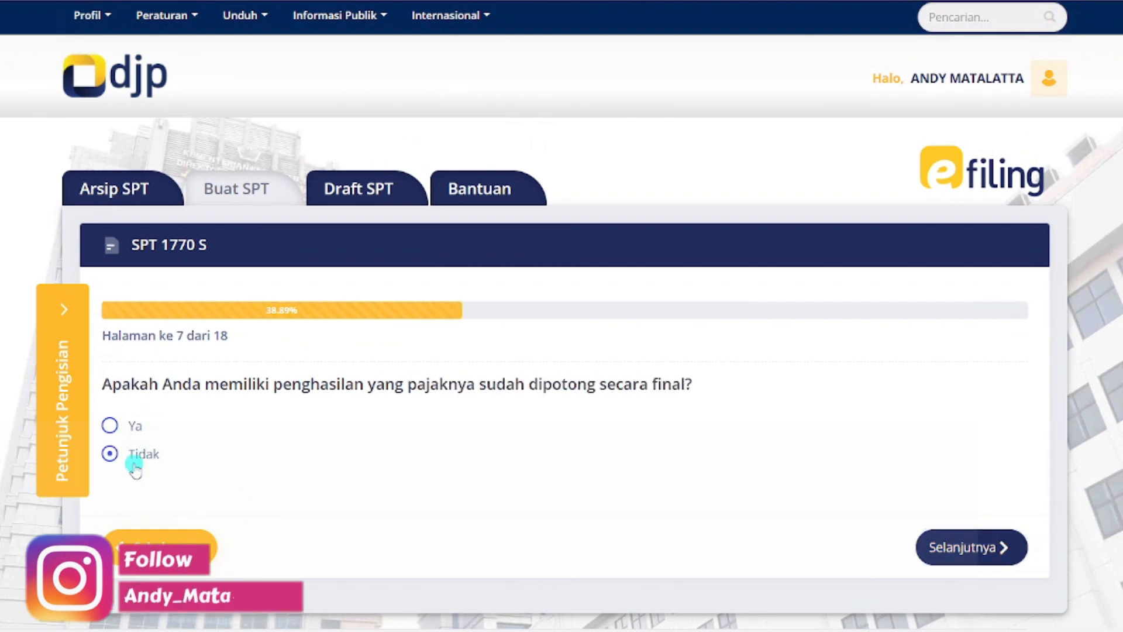
left_click(995, 545)
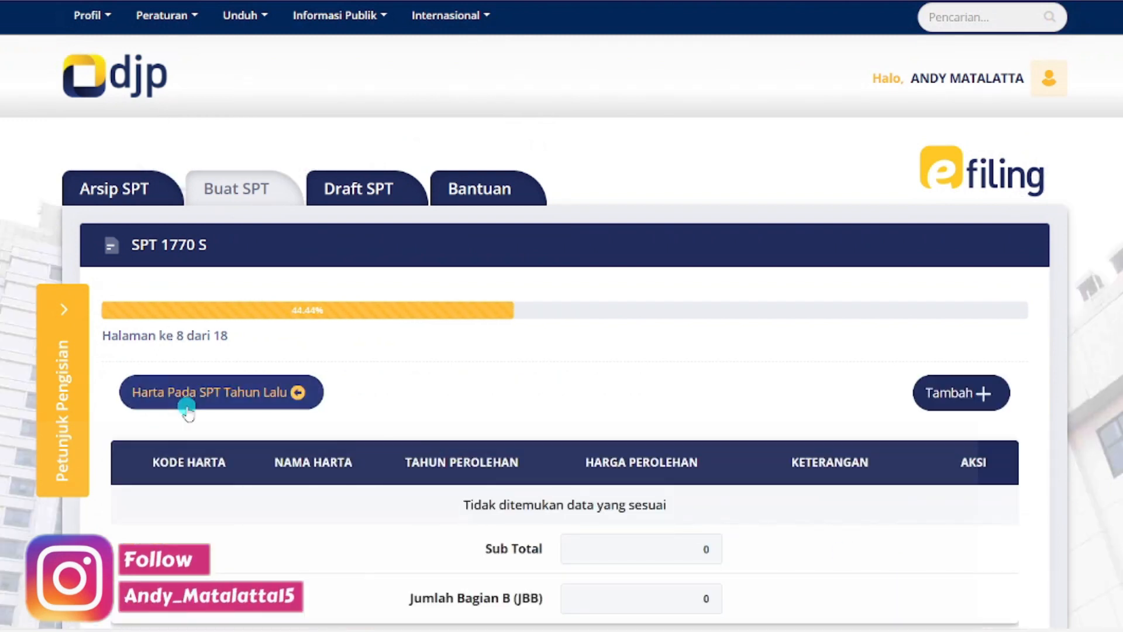
Step: Load the assets from last year's SPT into the asset list, answer Tidak to having debts, and continue to page 10
scroll(194, 403, "down", 3)
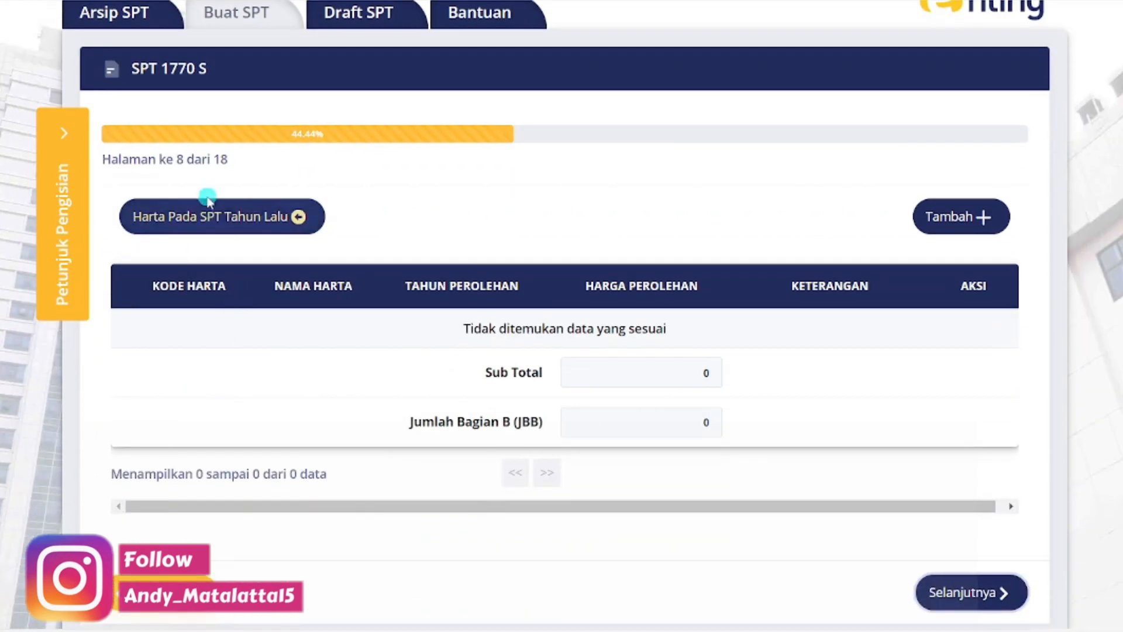
left_click(218, 218)
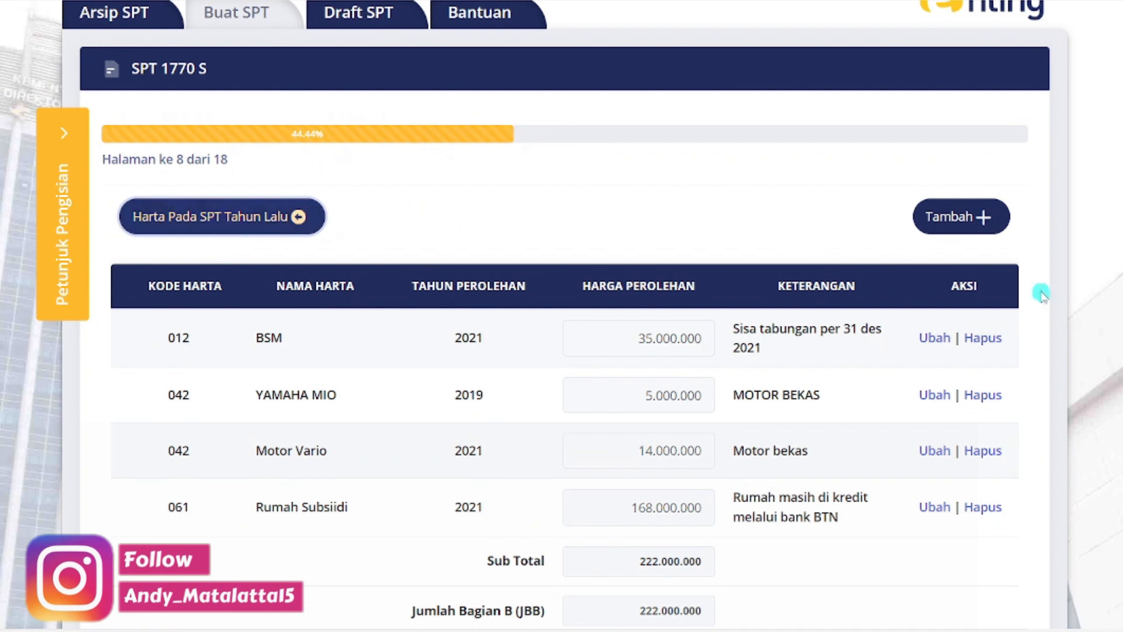
scroll(947, 267, "down", 4)
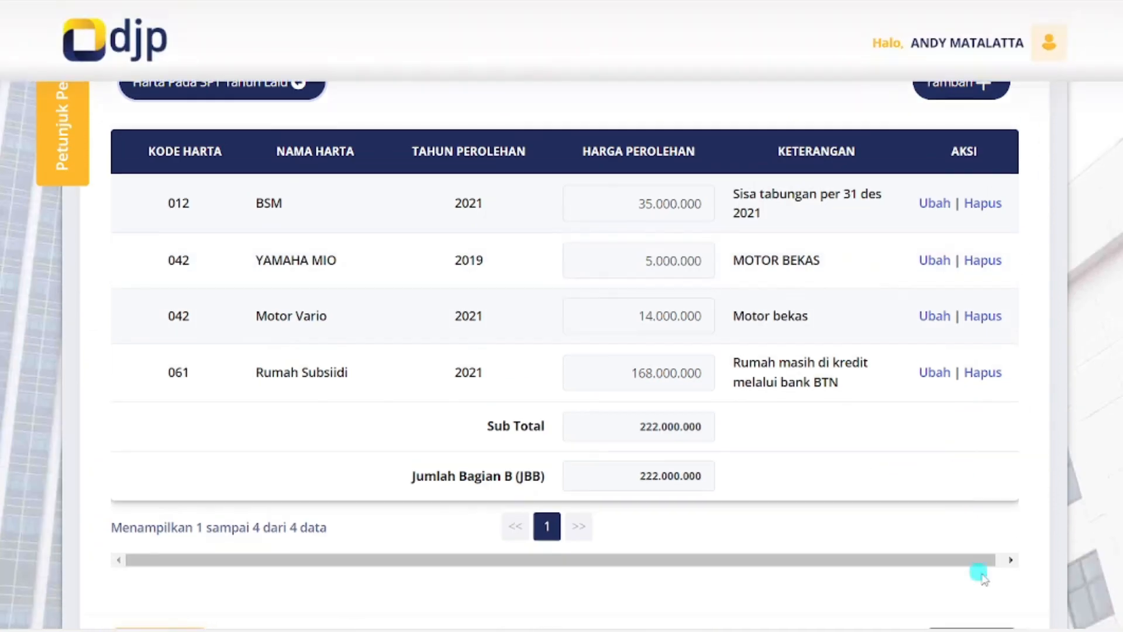
scroll(948, 528, "down", 1)
left_click(955, 472)
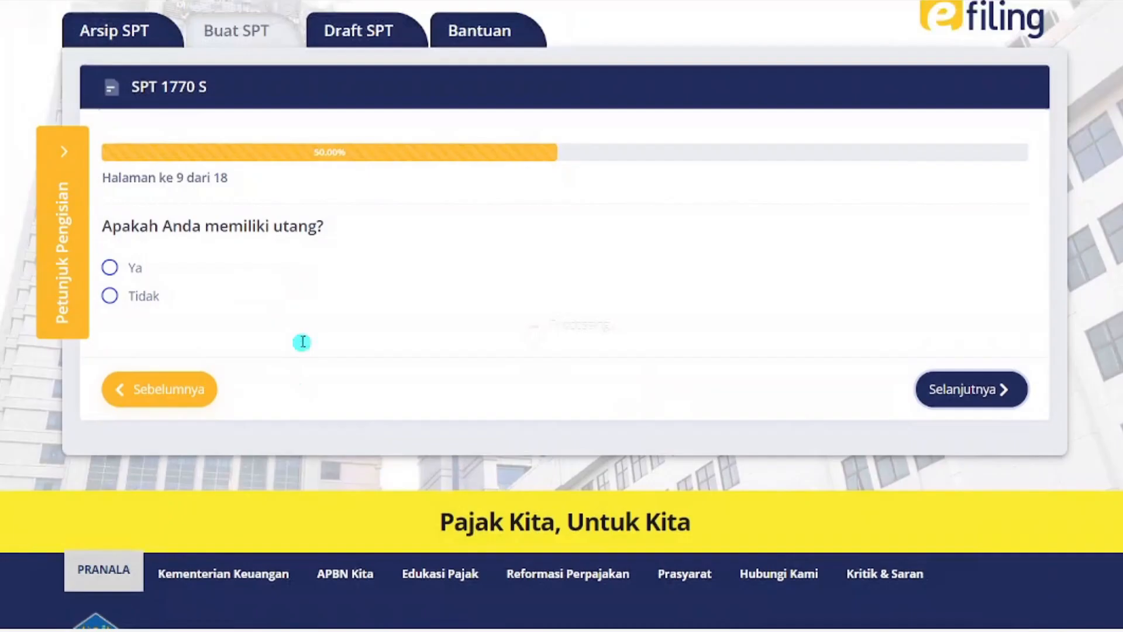
left_click(135, 462)
left_click(953, 548)
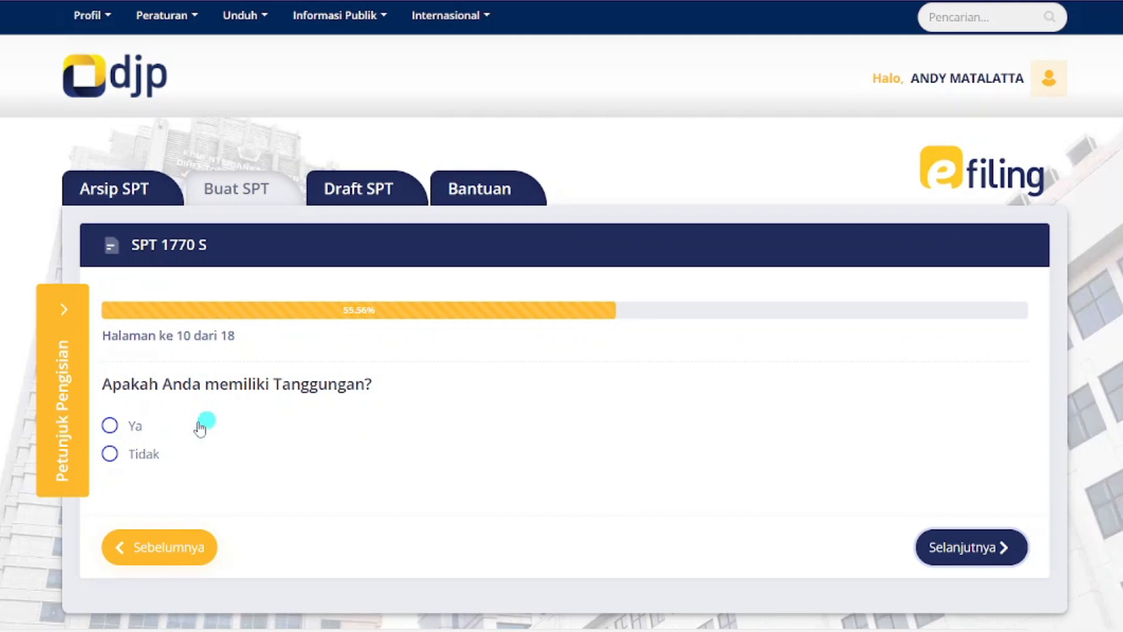
Step: Answer Ya to having dependents, load the dependents from last year's SPT, and continue to page 11
left_click(109, 428)
scroll(210, 517, "down", 2)
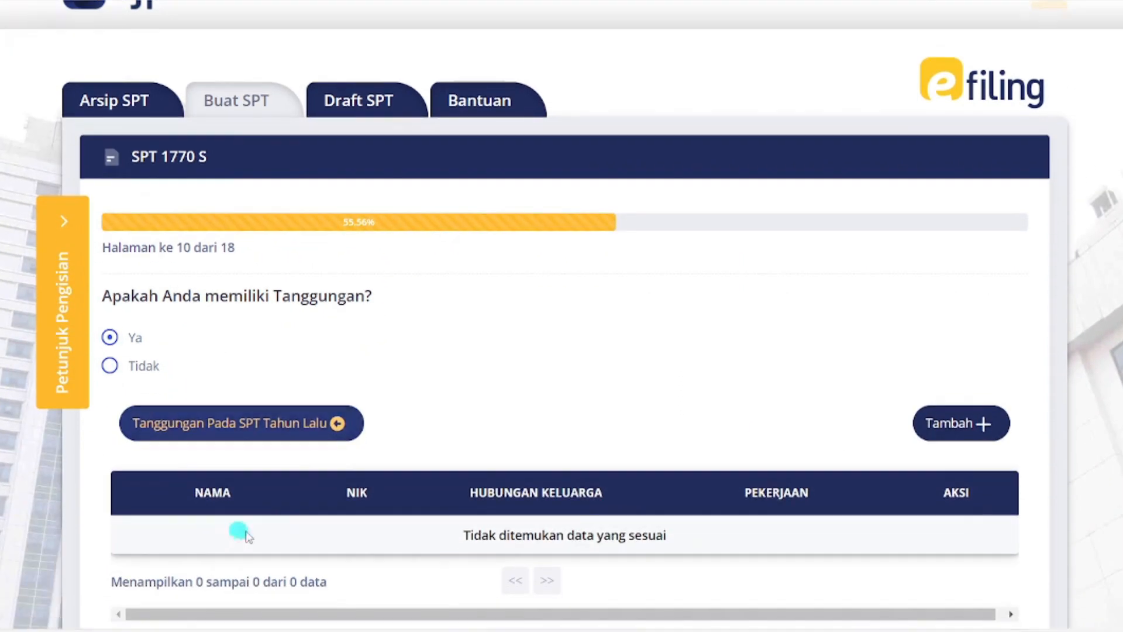
left_click(266, 427)
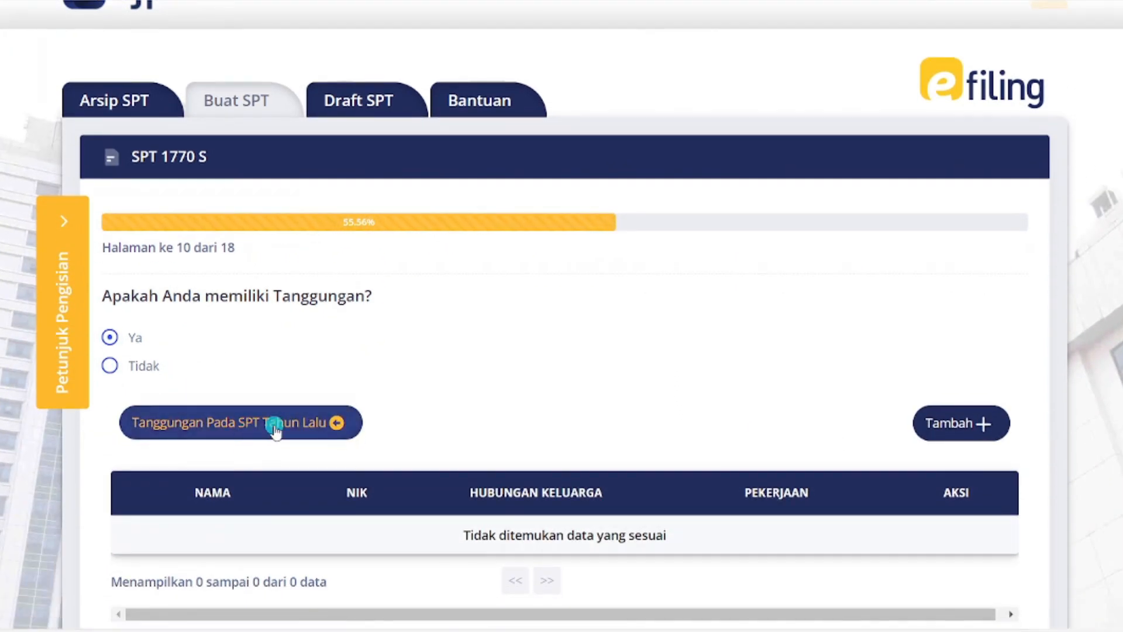
scroll(562, 351, "down", 3)
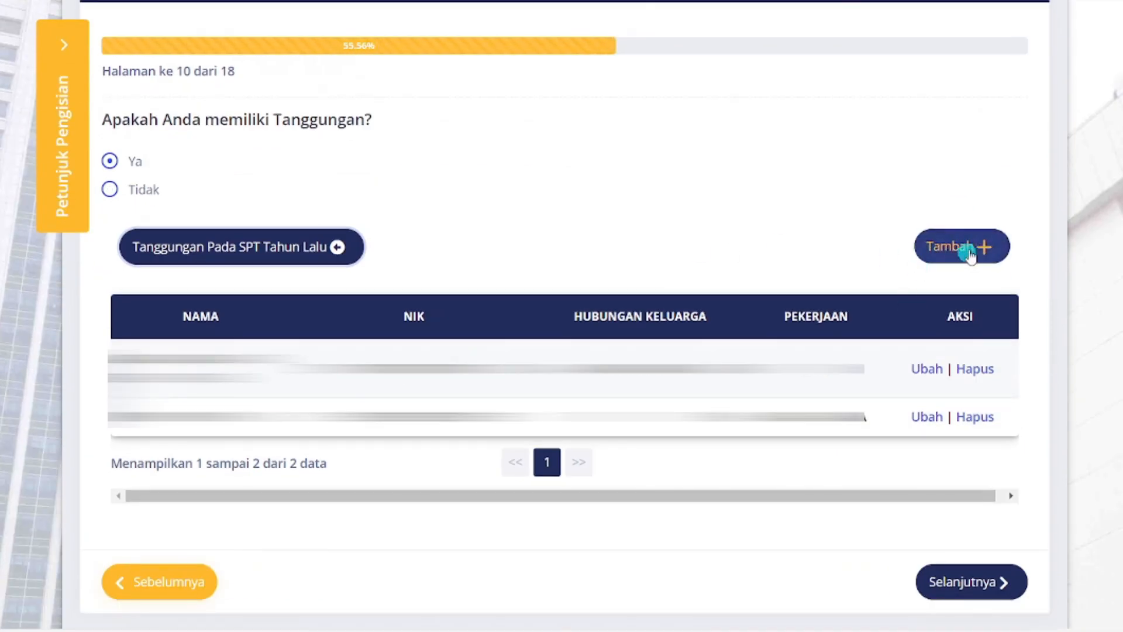
scroll(983, 469, "down", 1)
left_click(972, 535)
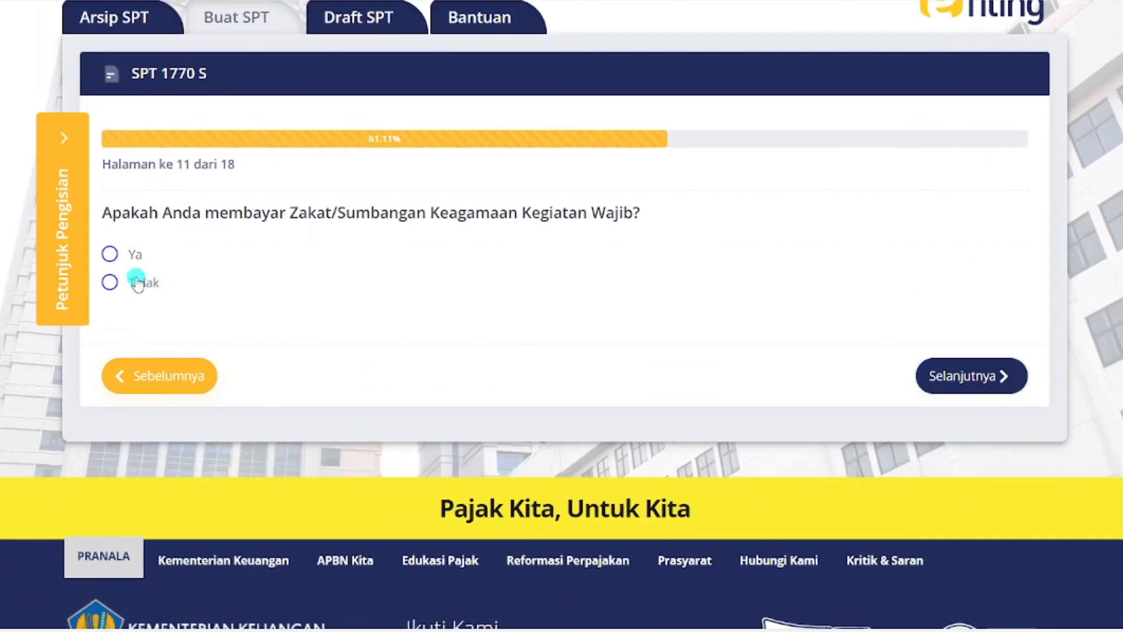
Step: Answer Tidak to paying zakat, and set the marital status to Kawin with tax obligation status KK / Kepala Keluarga
left_click(137, 285)
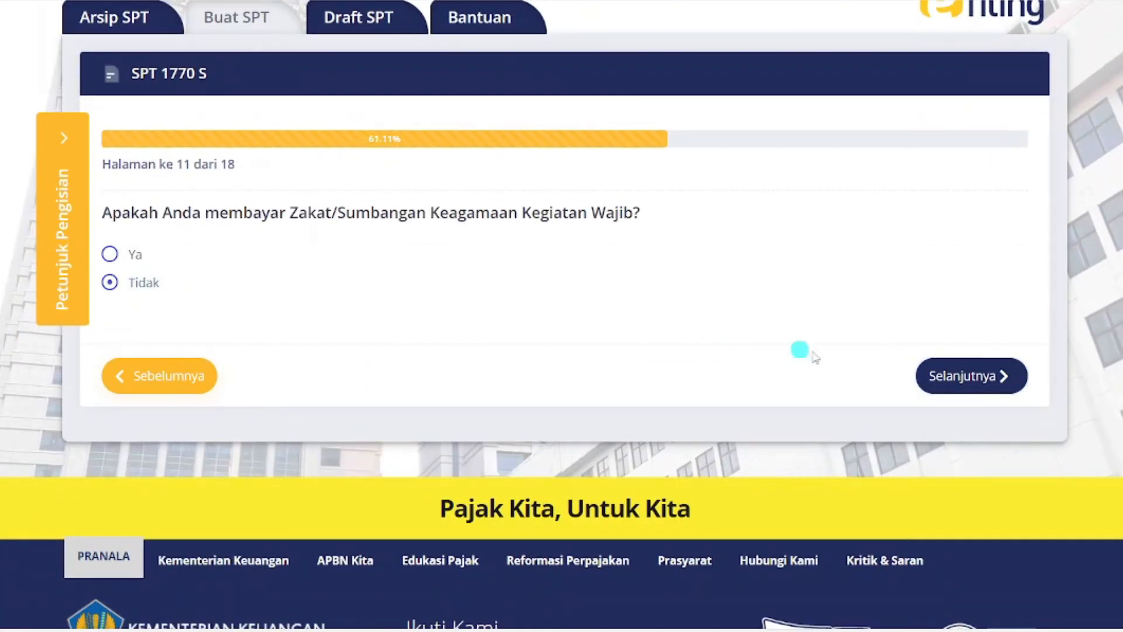
left_click(963, 379)
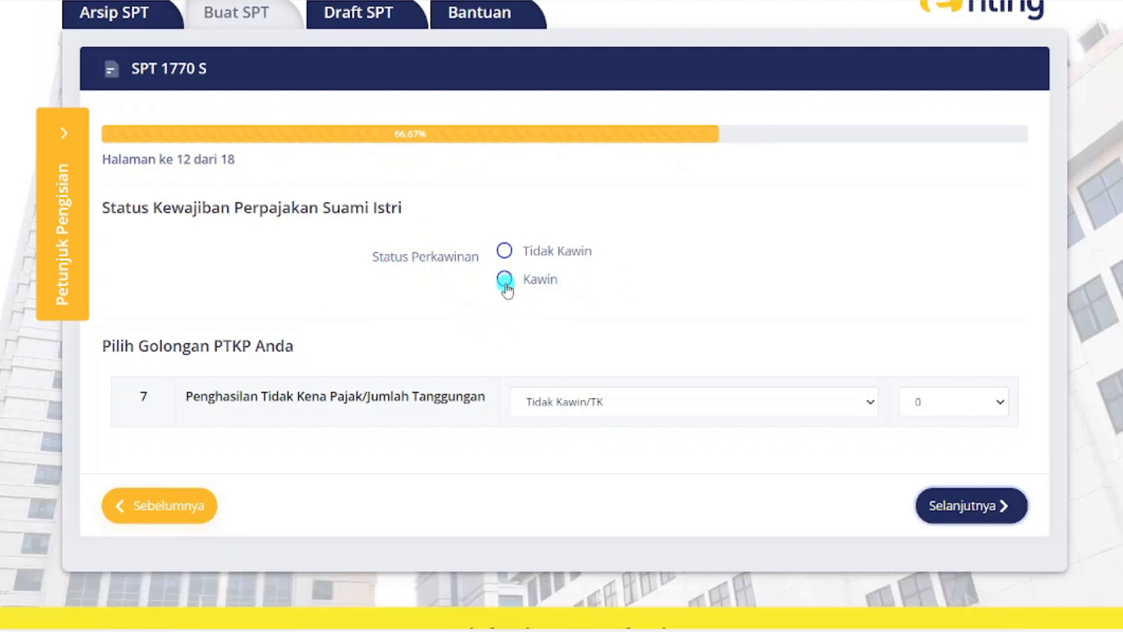
left_click(505, 281)
left_click(578, 322)
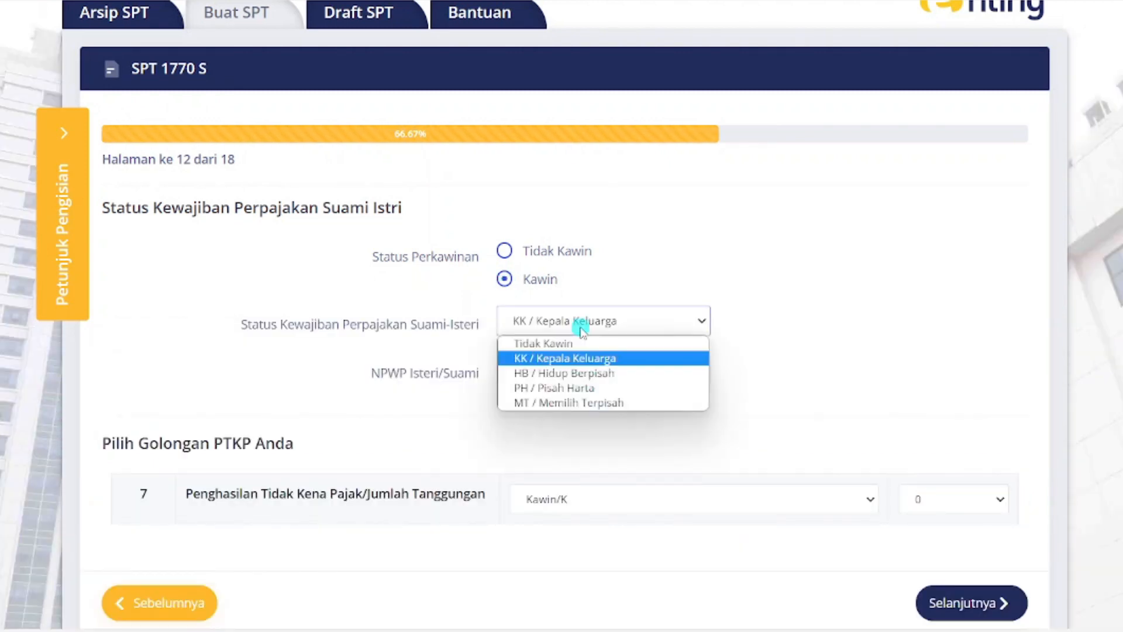
left_click(578, 358)
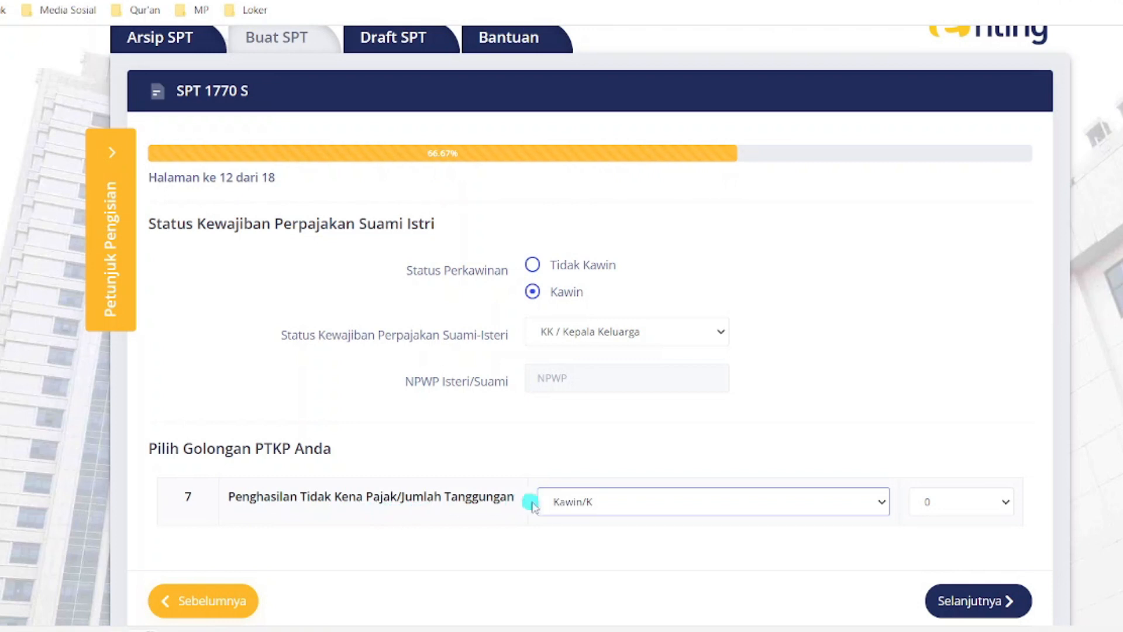
Step: Set the PTKP category to Kawin/K with 1 dependent, check it against the 1721-A1 slip, and continue to page 13
left_click(599, 506)
left_click(599, 504)
left_click(969, 503)
left_click(954, 536)
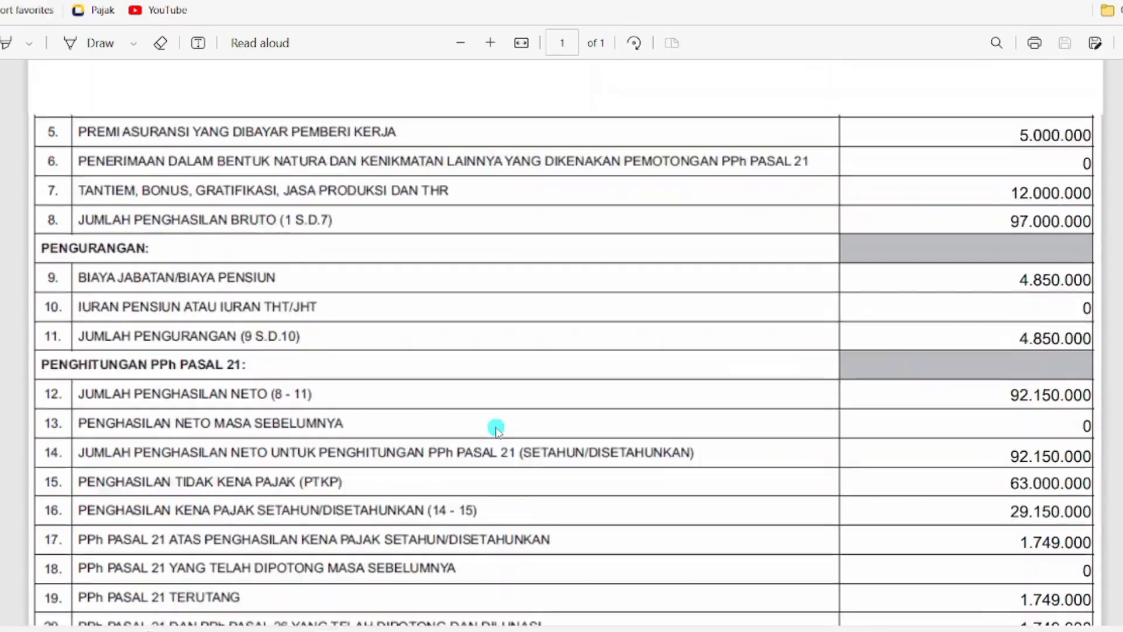
scroll(499, 428, "up", 10)
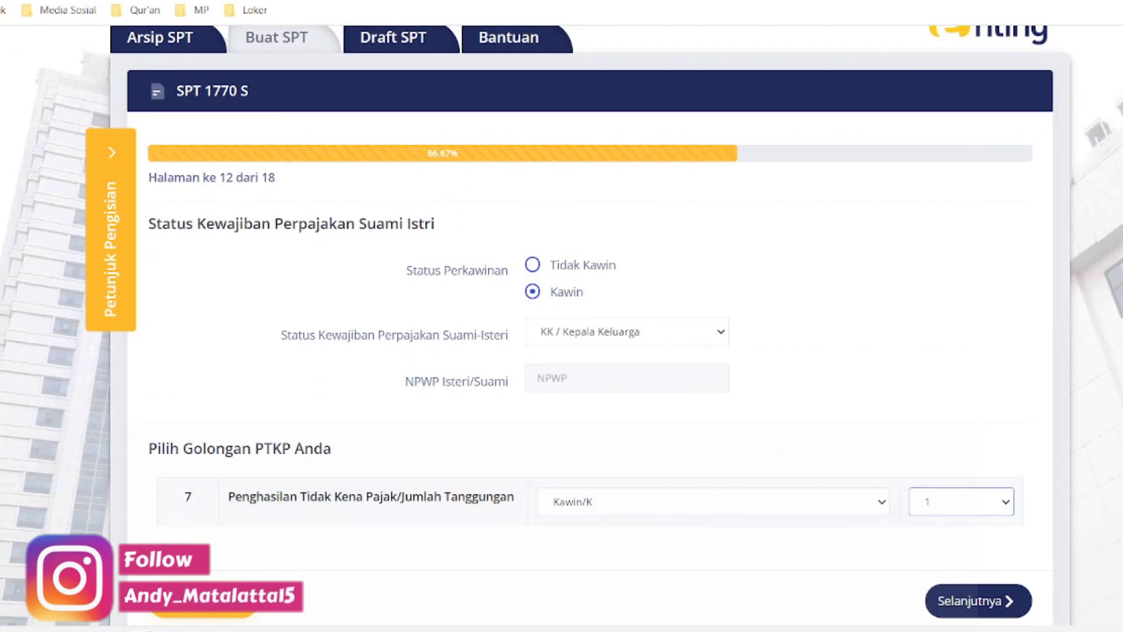
scroll(562, 325, "down", 1)
left_click(997, 522)
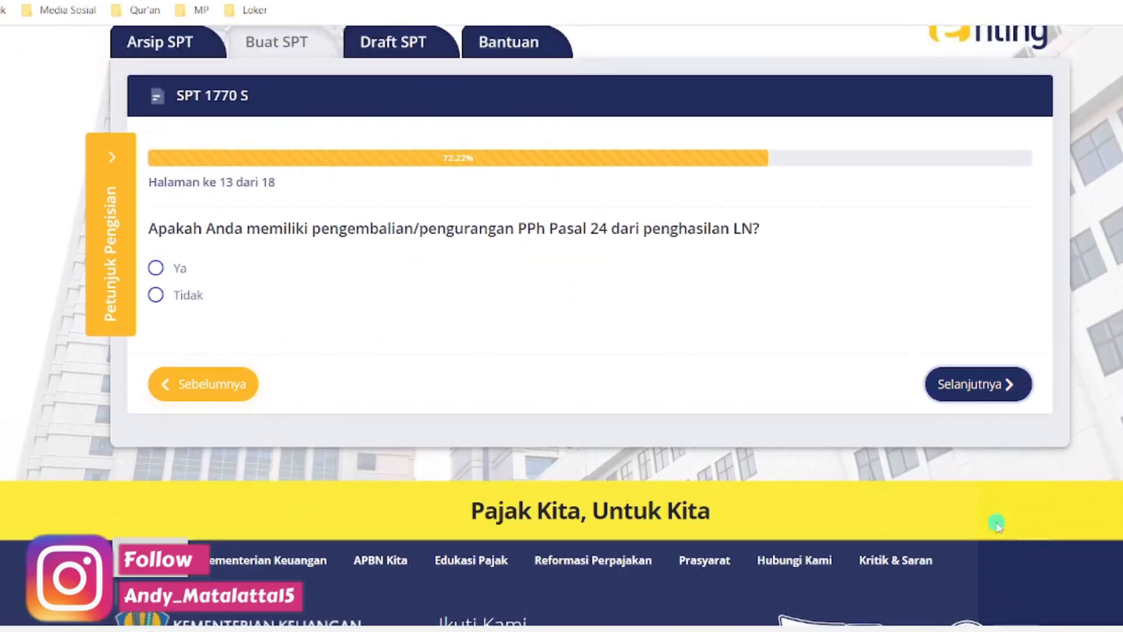
Step: Answer Tidak to the PPh Pasal 24 refund or reduction, and leave both PPh Pasal 25 payments blank to continue to page 15
left_click(156, 458)
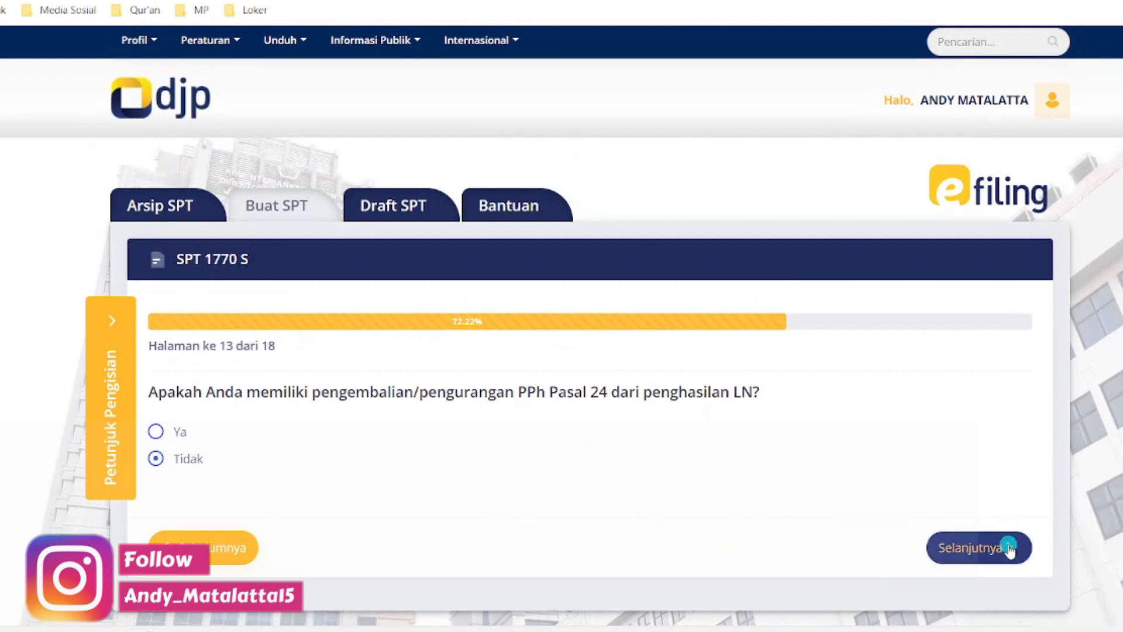
left_click(976, 546)
scroll(527, 492, "down", 5)
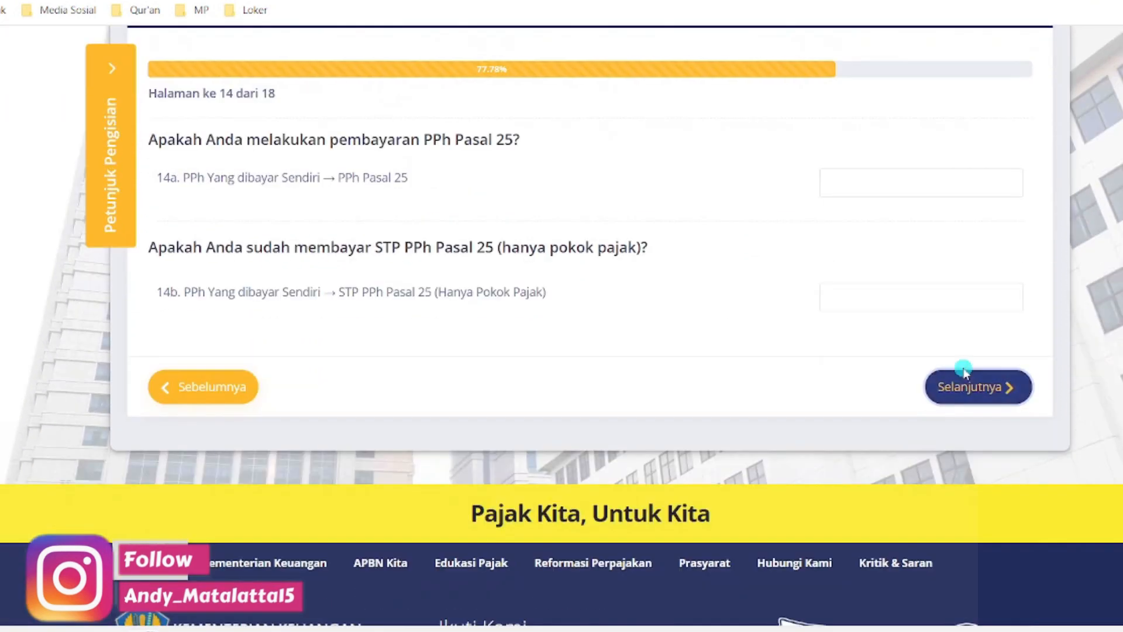
left_click(963, 386)
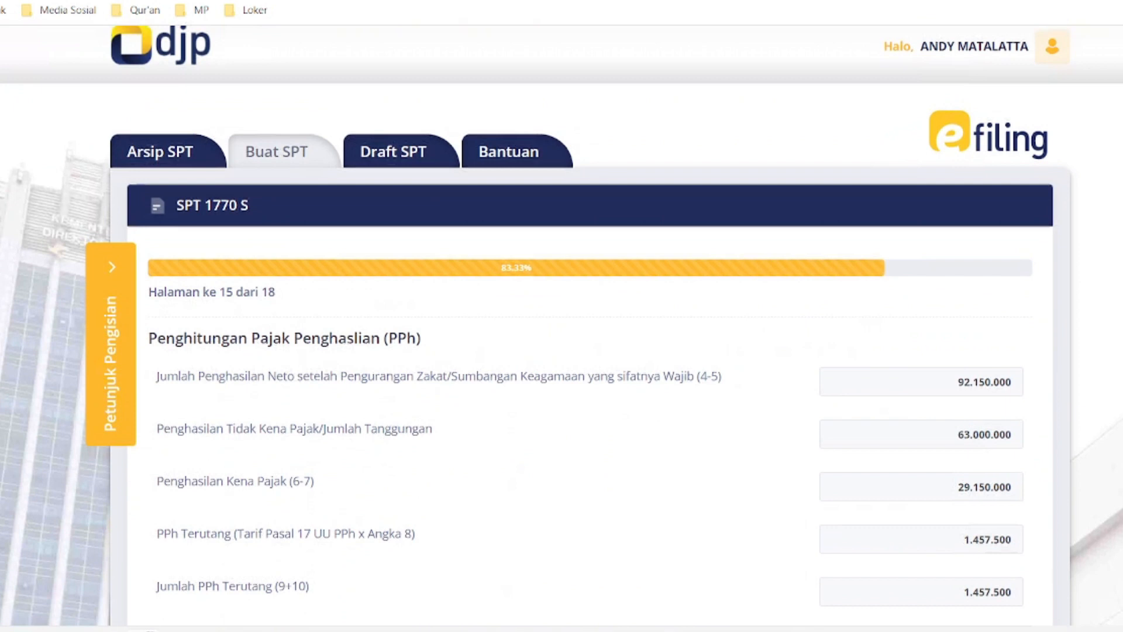
Step: Examine the income tax calculation, comparing the Lebih Bayar amount, the PPh Terutang, and the tax withheld by other parties
scroll(561, 351, "down", 3)
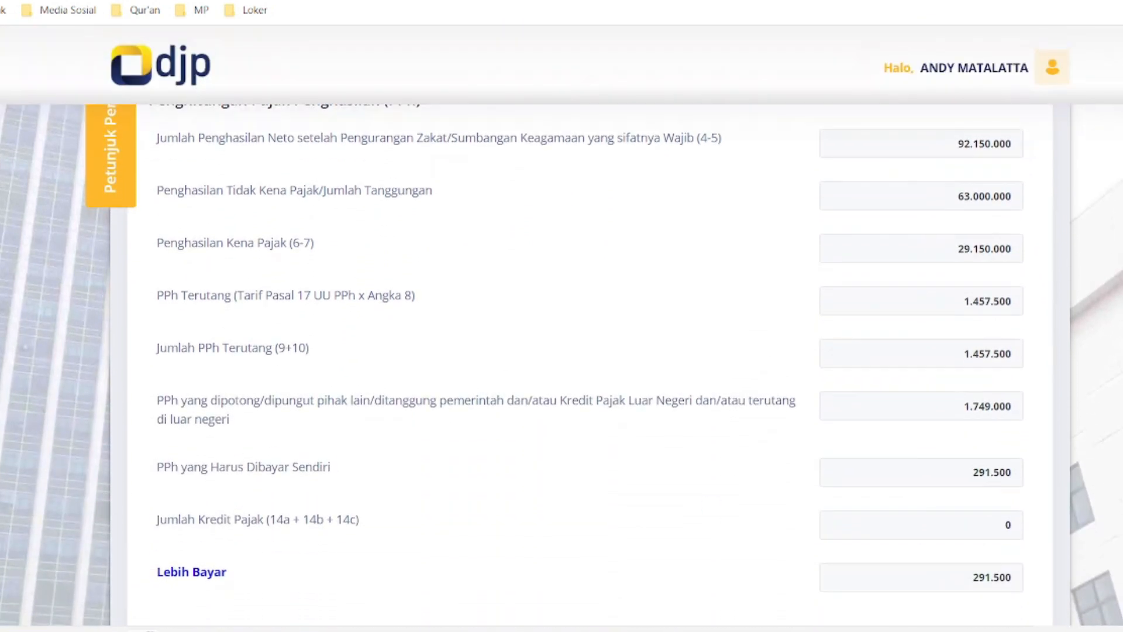
left_click_drag(151, 570, 261, 571)
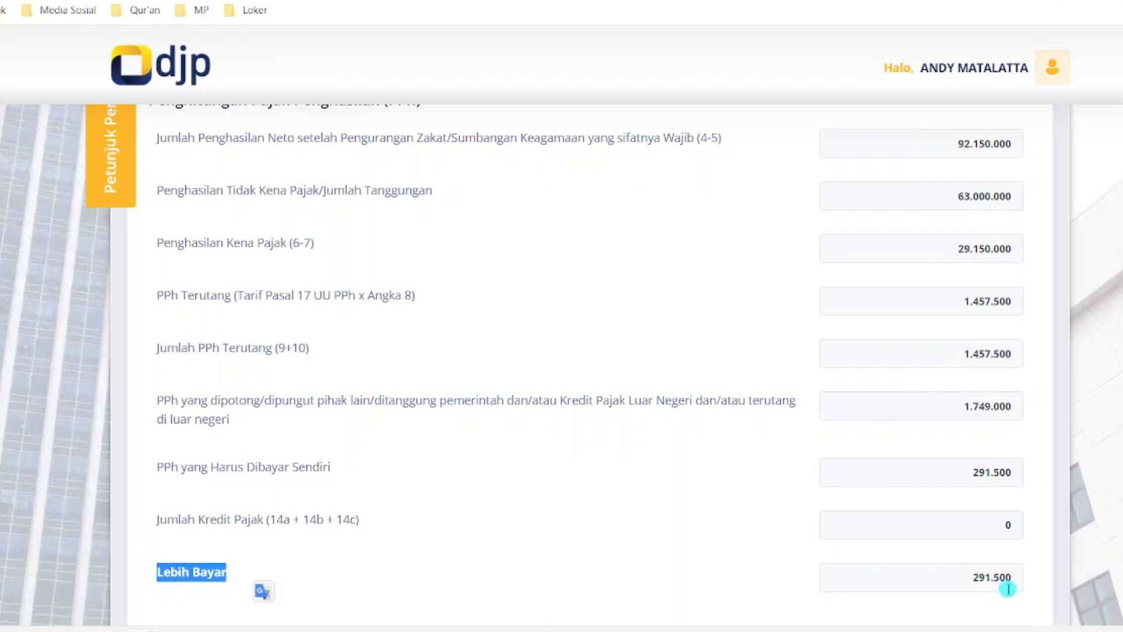
left_click_drag(965, 579, 1004, 580)
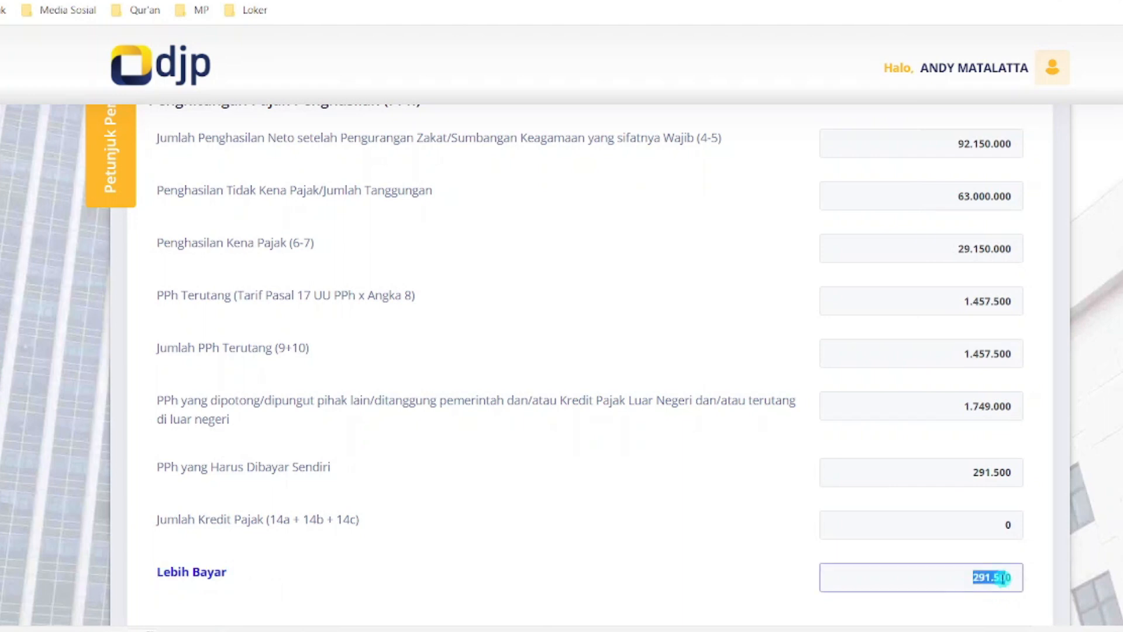
left_click_drag(165, 296, 474, 296)
left_click(946, 300)
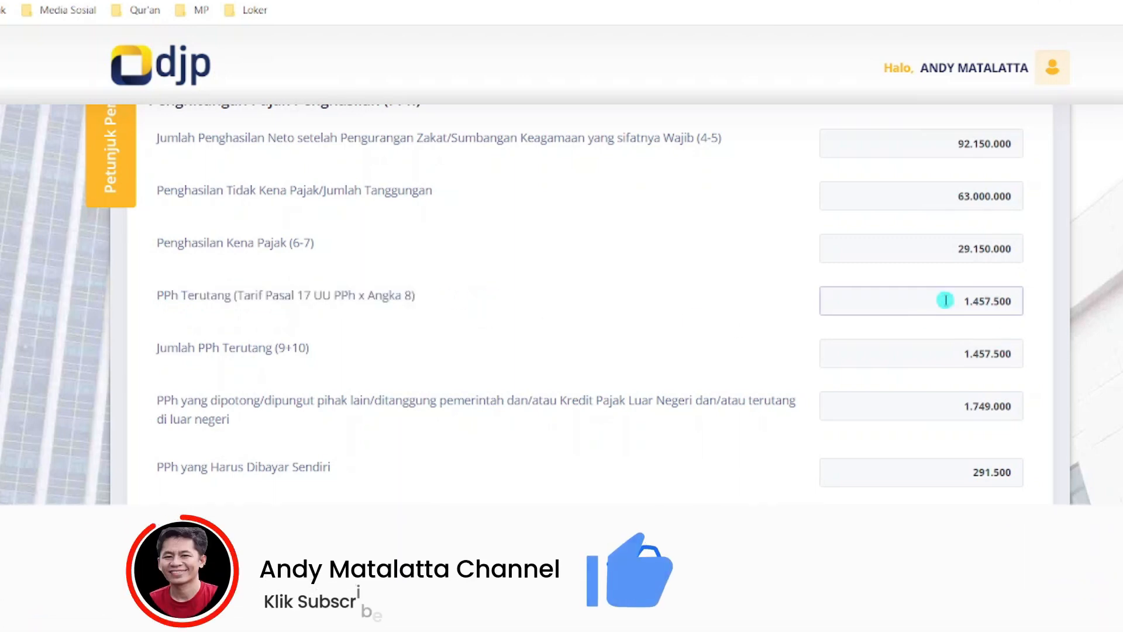
left_click_drag(945, 300, 1014, 298)
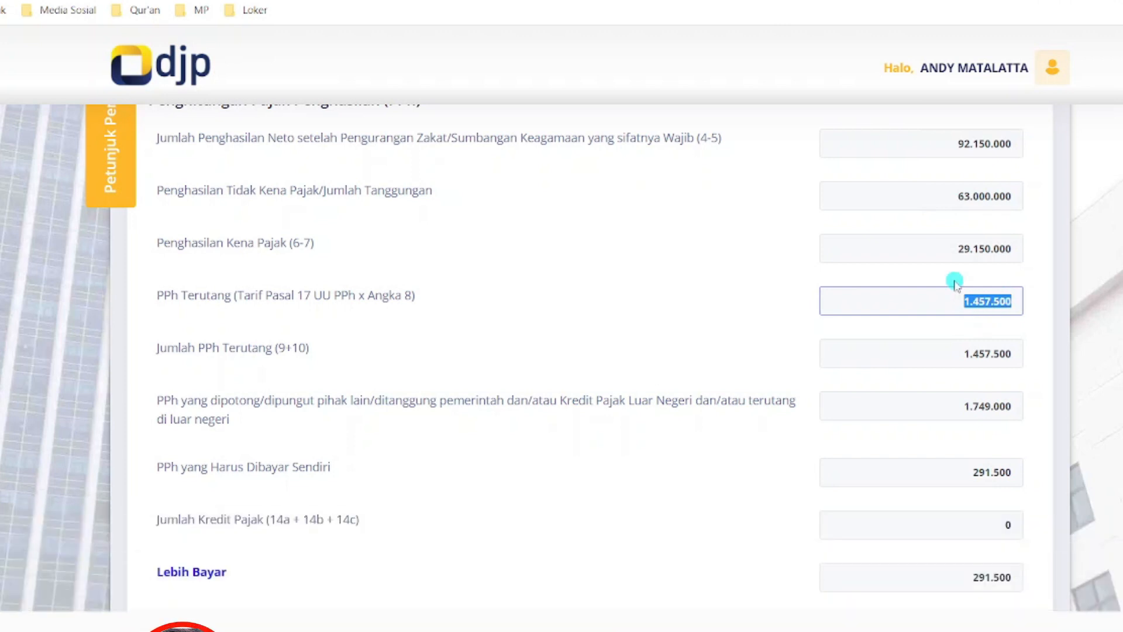
left_click_drag(153, 401, 257, 420)
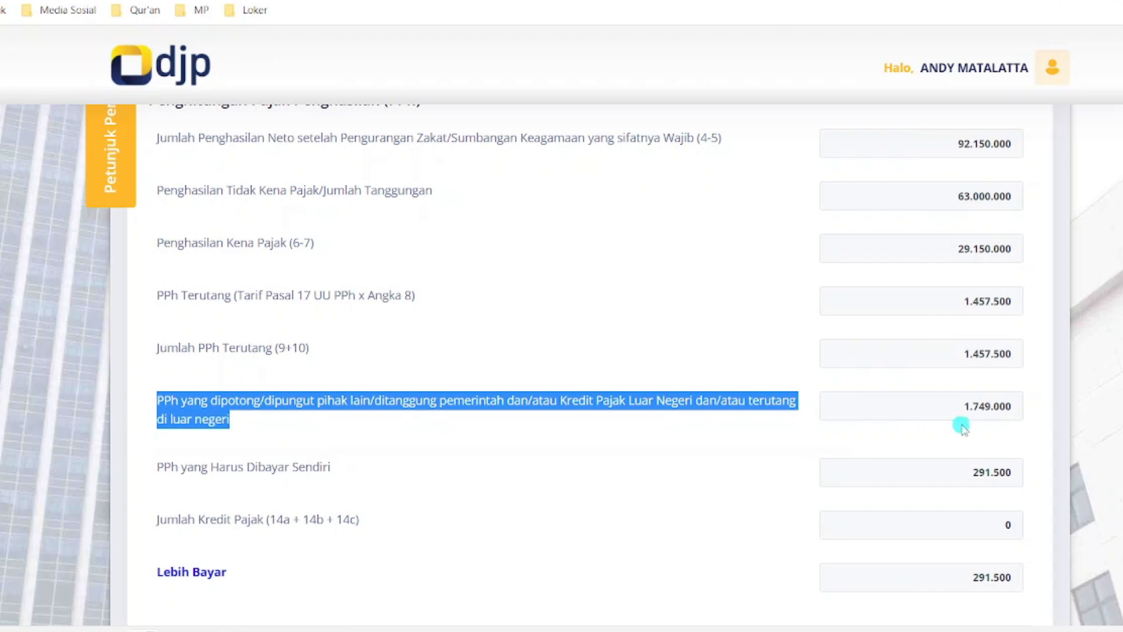
left_click_drag(952, 408, 1022, 413)
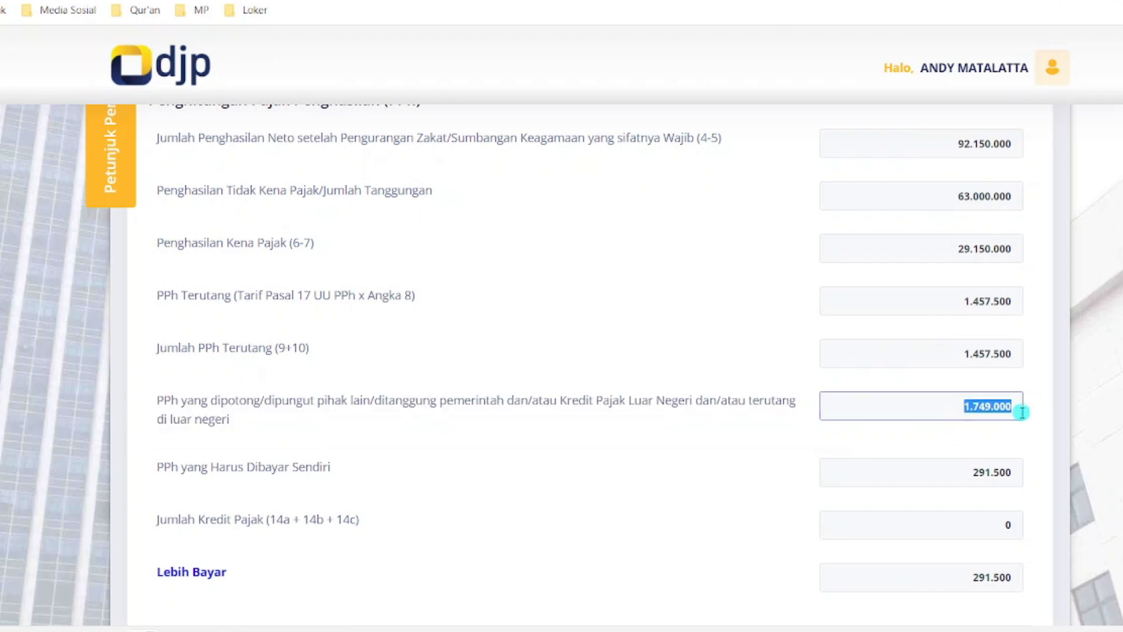
left_click(834, 501)
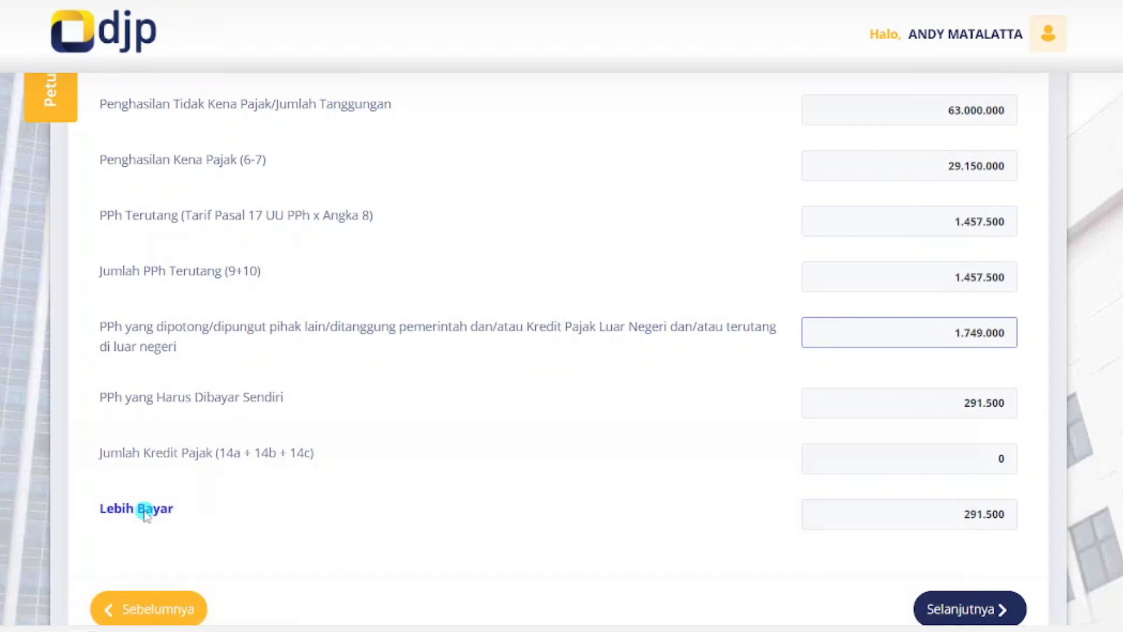
left_click(108, 327)
left_click_drag(109, 327, 199, 351)
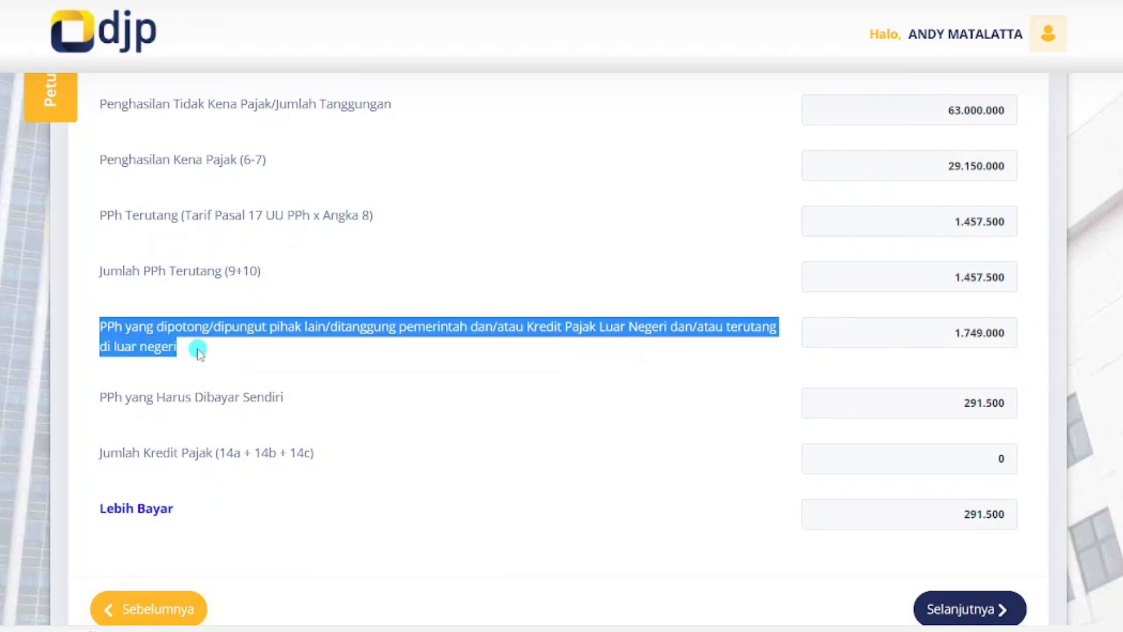
left_click(198, 349)
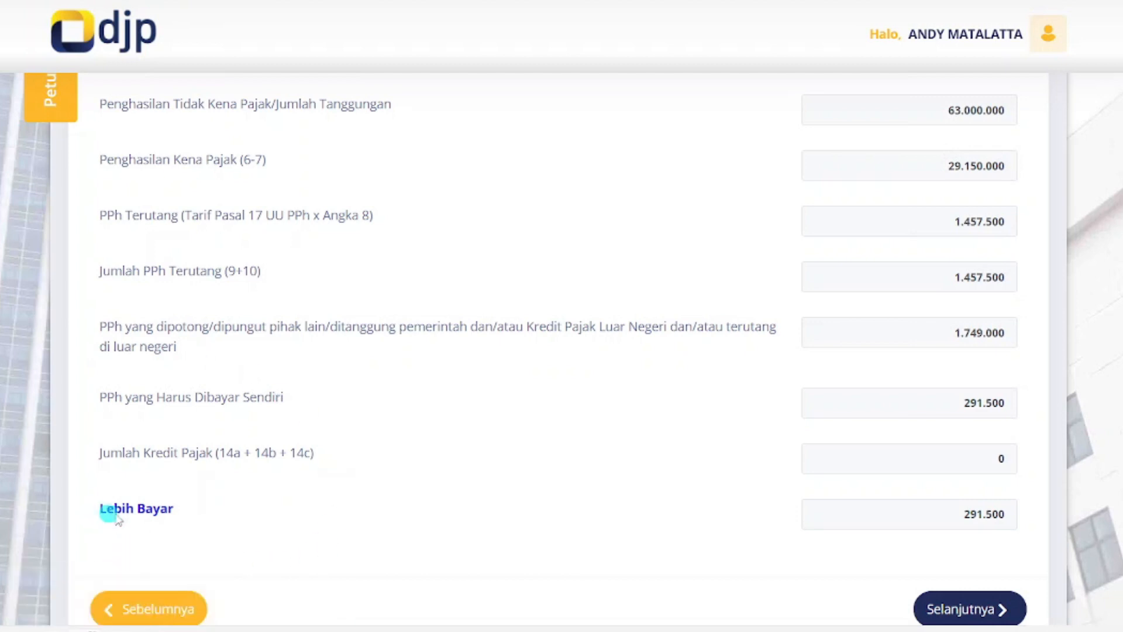
Step: Go back from the Lebih Bayar calculation on page 15 to page 4, the question about other domestic income
left_click_drag(101, 508, 268, 510)
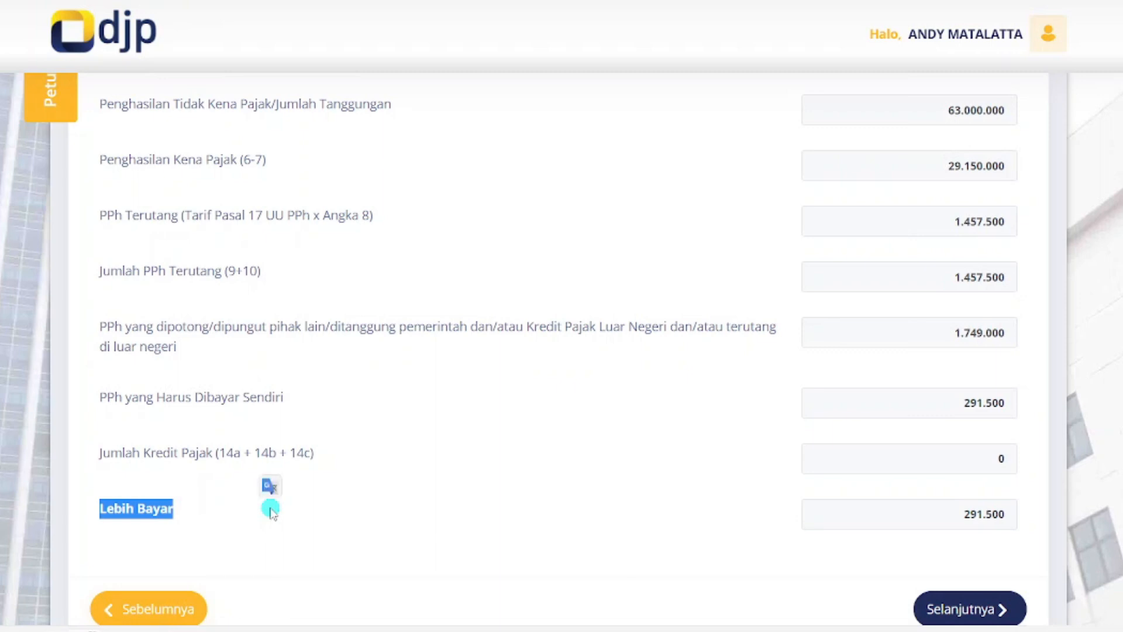
left_click(414, 524)
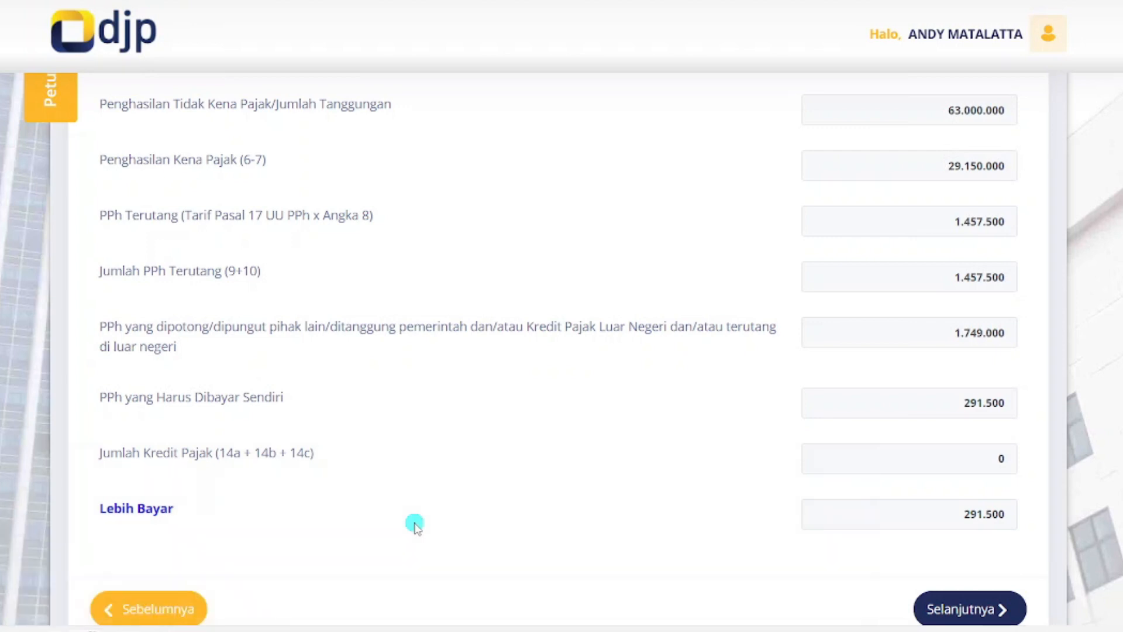
scroll(434, 510, "down", 2)
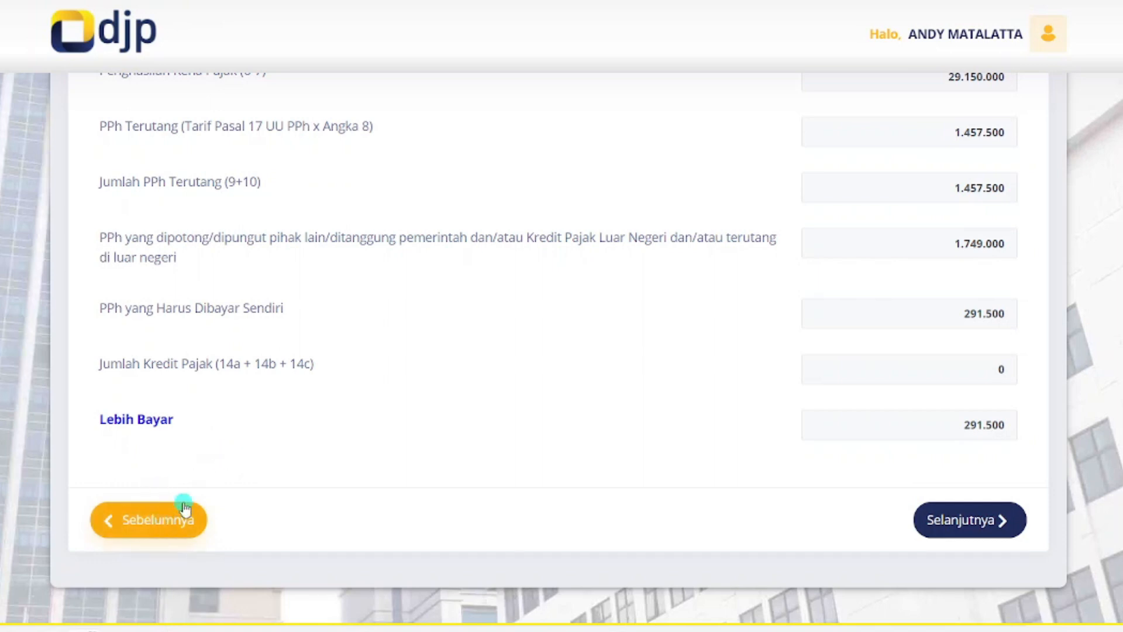
left_click(171, 521)
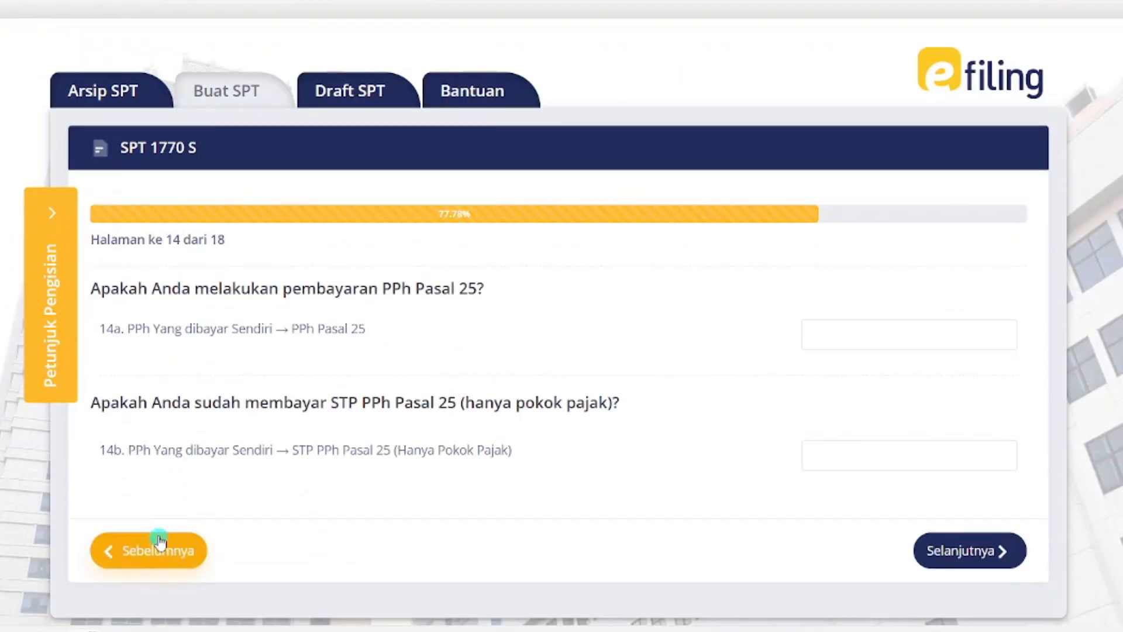
left_click(155, 536)
left_click(158, 450)
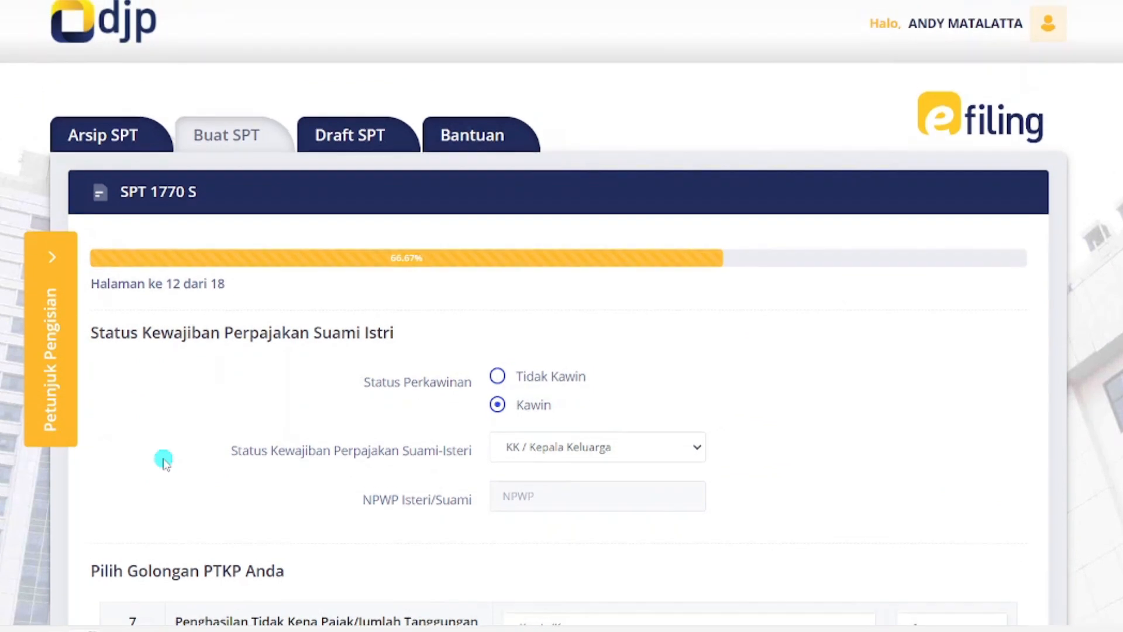
scroll(165, 492, "down", 3)
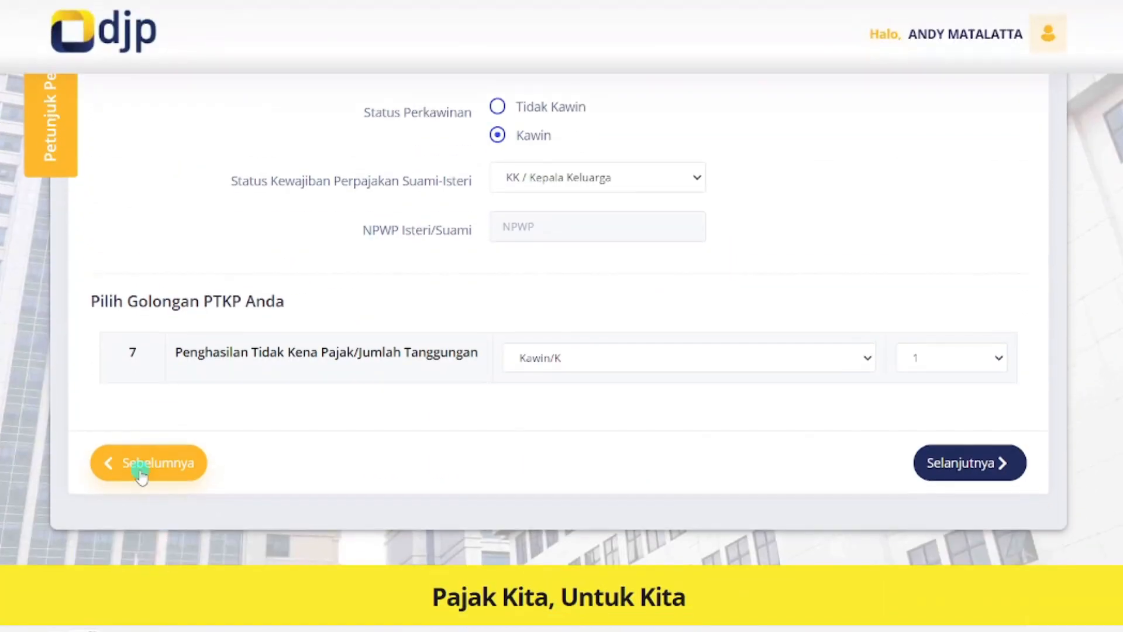
left_click(144, 468)
scroll(147, 462, "down", 2)
left_click(168, 384)
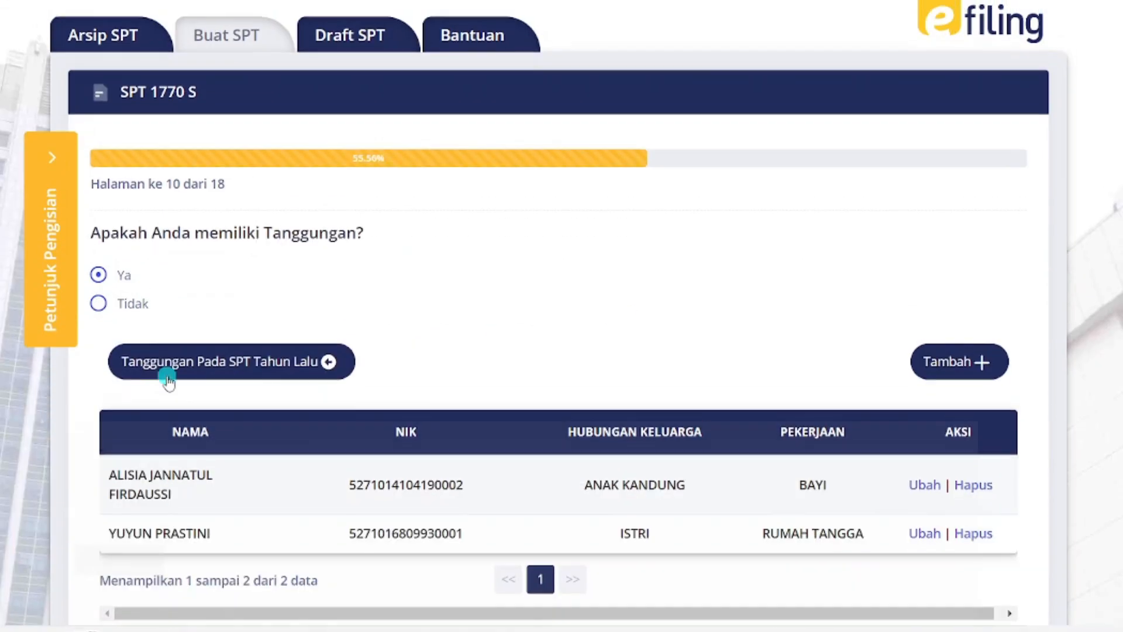
scroll(170, 468, "down", 4)
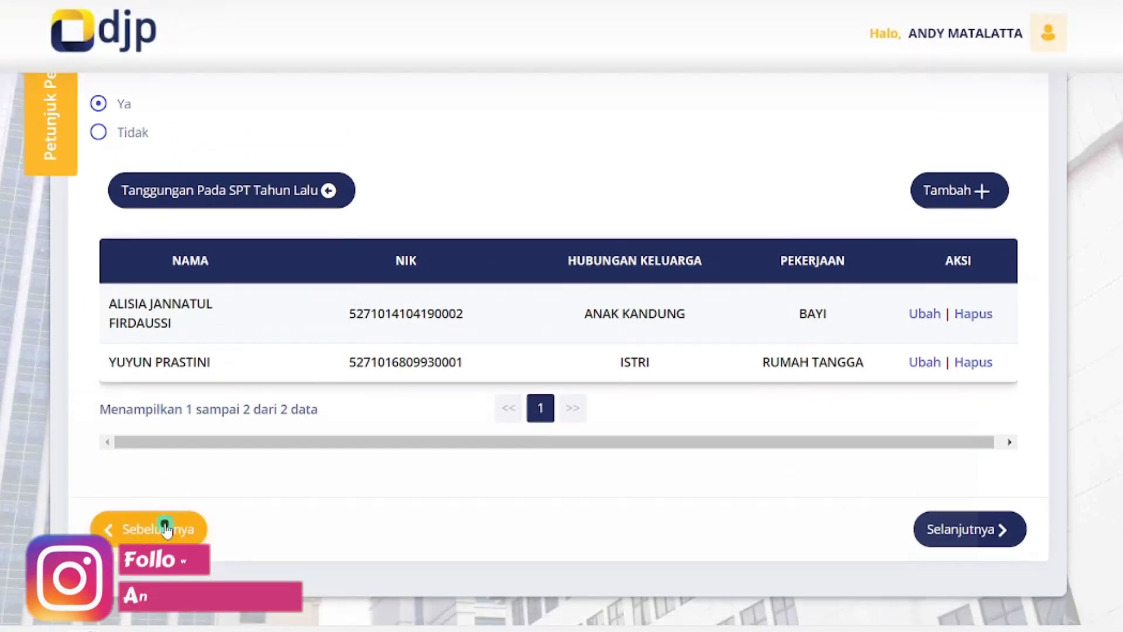
left_click(167, 532)
left_click(159, 534)
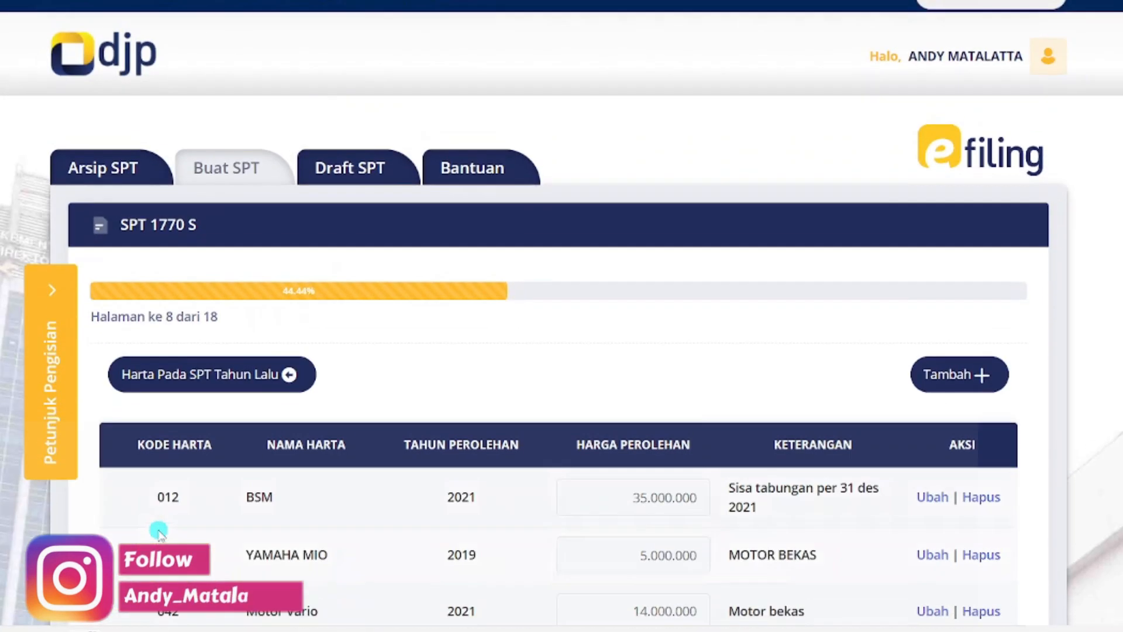
scroll(162, 493, "down", 8)
left_click(156, 466)
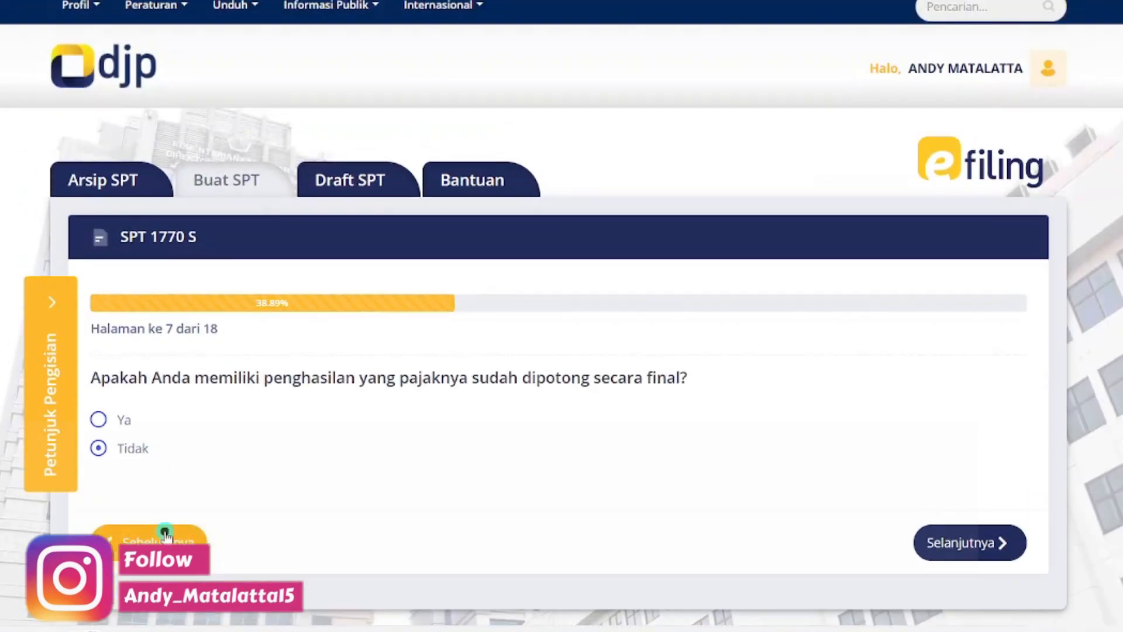
left_click(165, 533)
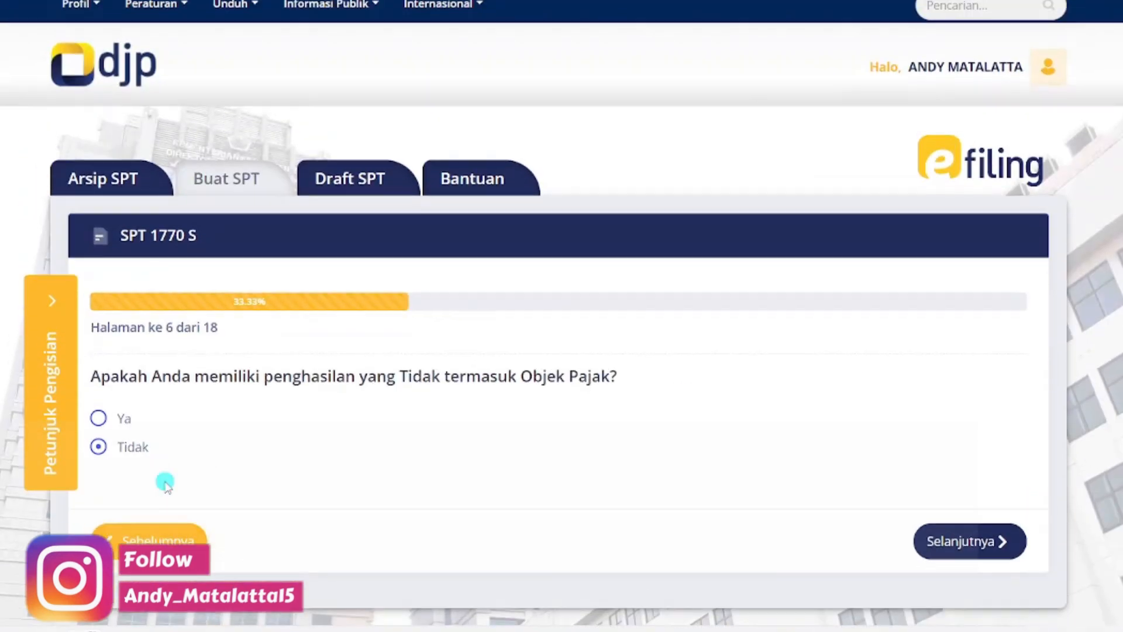
left_click(167, 532)
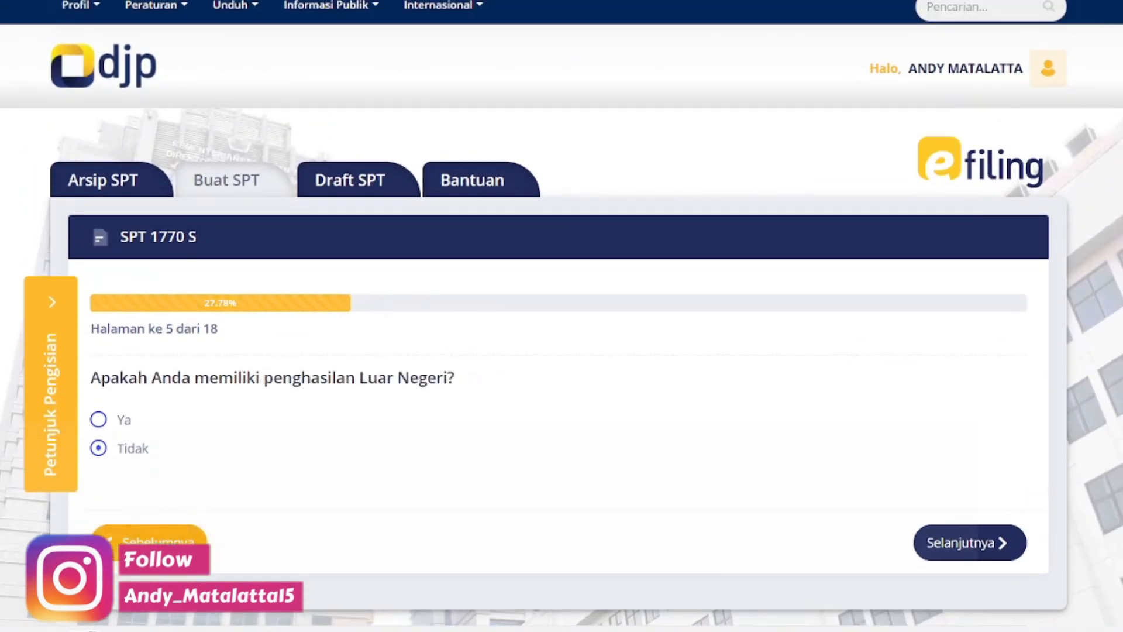
left_click(164, 545)
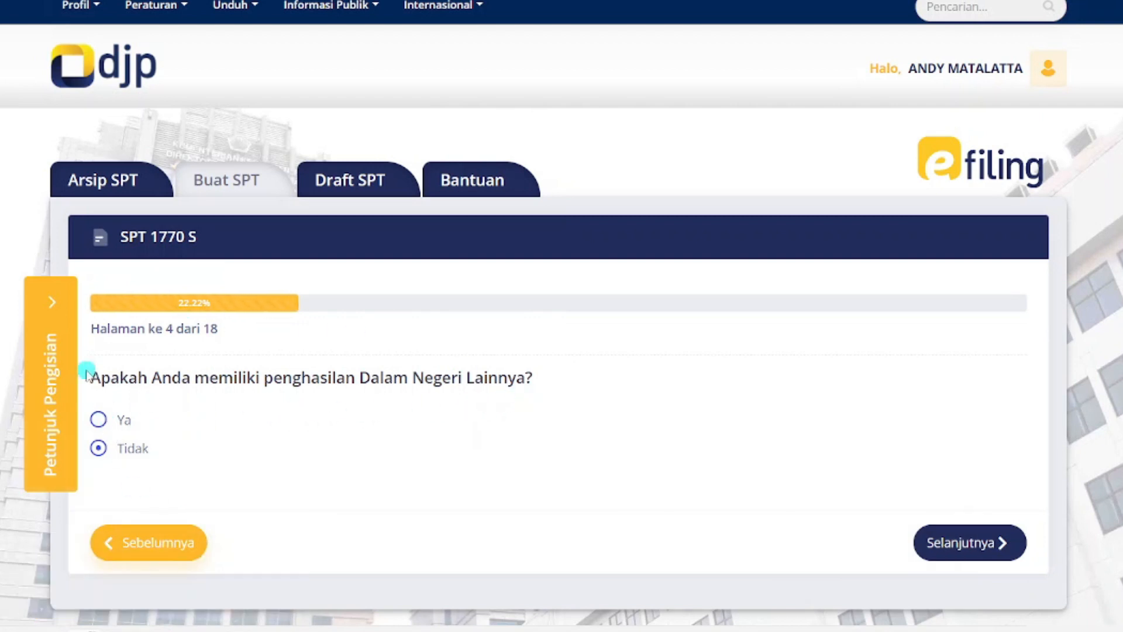
Step: Answer Ya to having Penghasilan Dalam Negeri Lainnya and select the Penghasilan Lain amount for entry
left_click(99, 421)
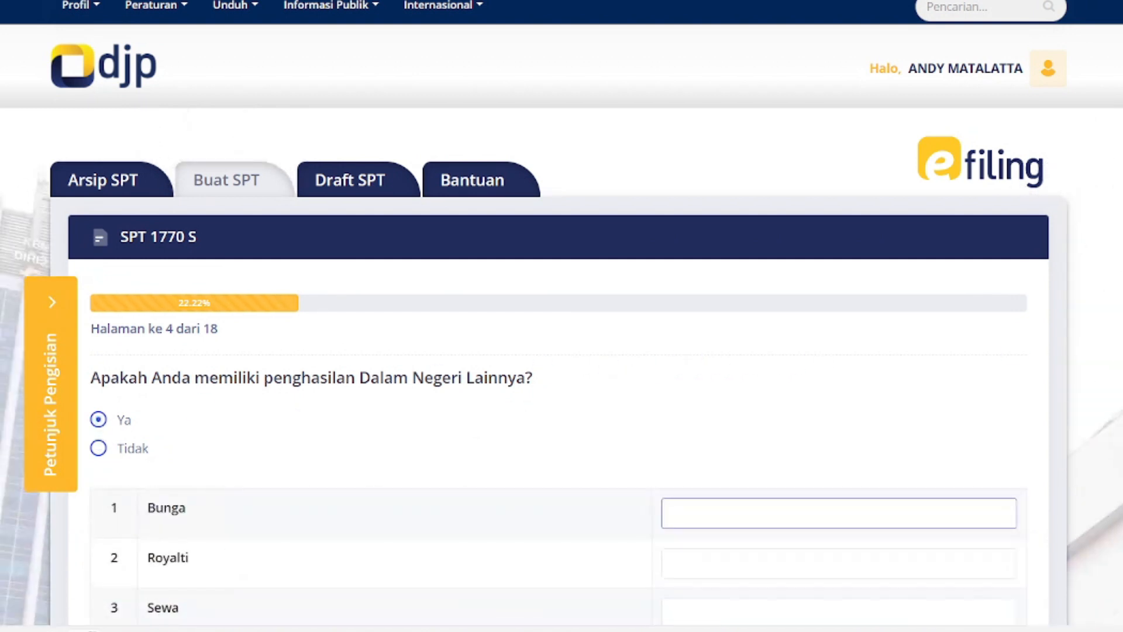
scroll(562, 328, "down", 5)
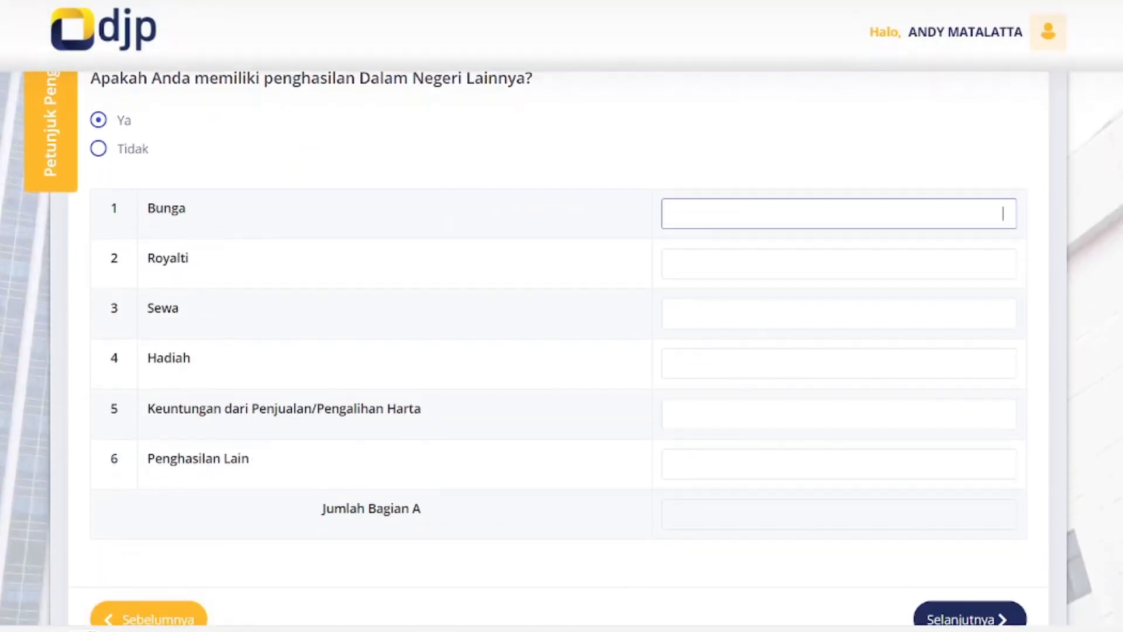
left_click(955, 459)
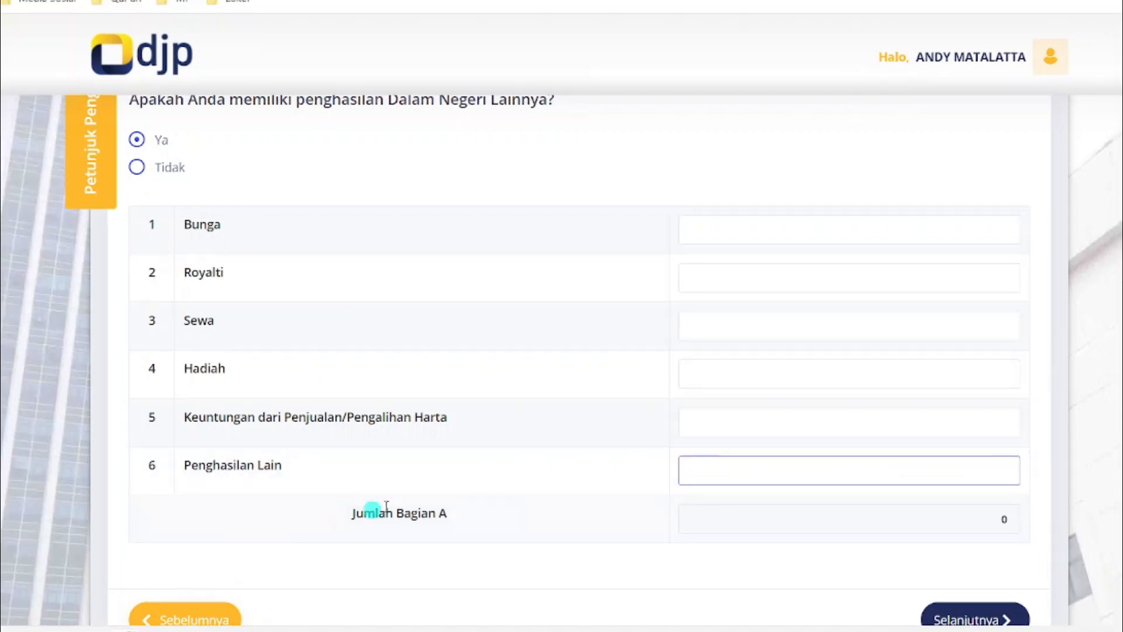
left_click_drag(182, 474, 282, 468)
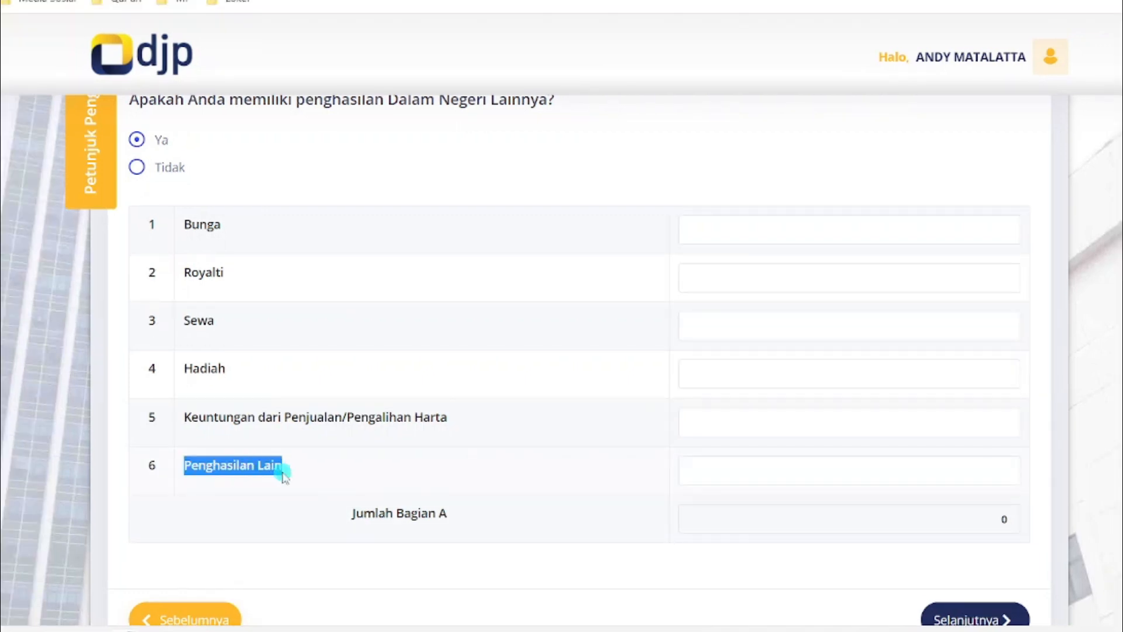
left_click(932, 478)
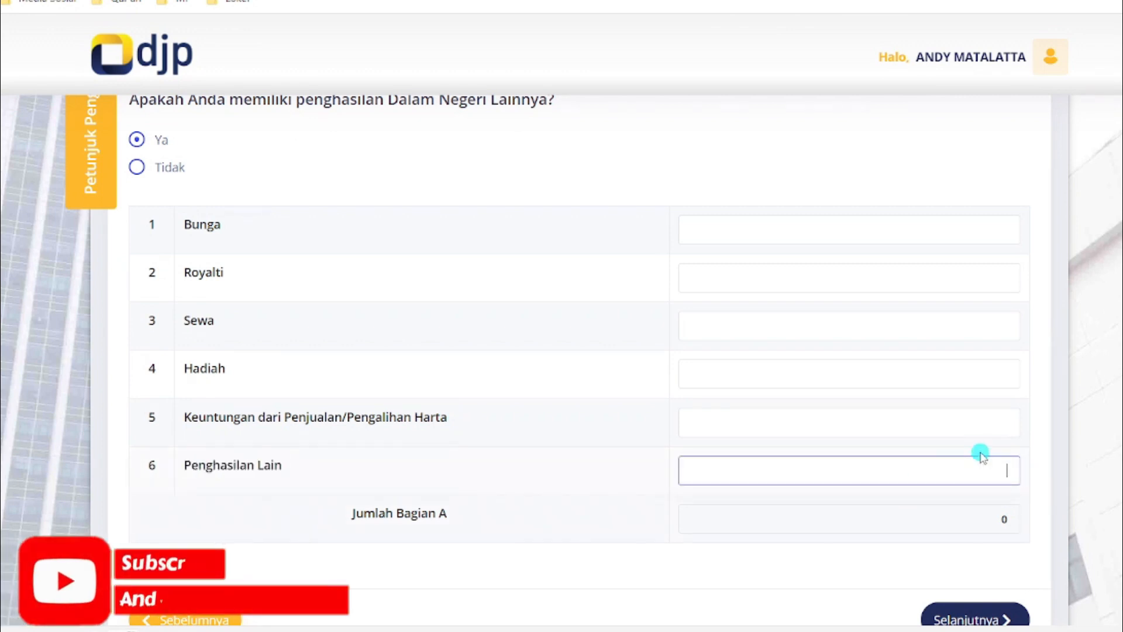
Step: Switch to the SIMULASI PENGHITUNGAN sheet in Excel and check its NETTO BUKTI POTONG against the 1721-A1 slip
key("alt+Tab")
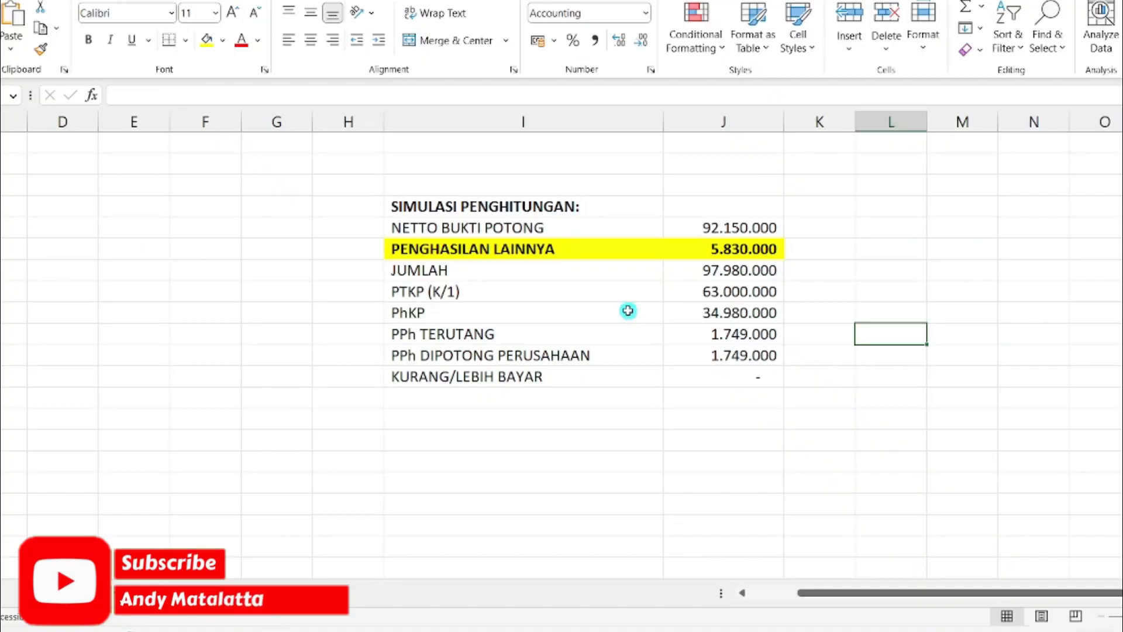
left_click(518, 209)
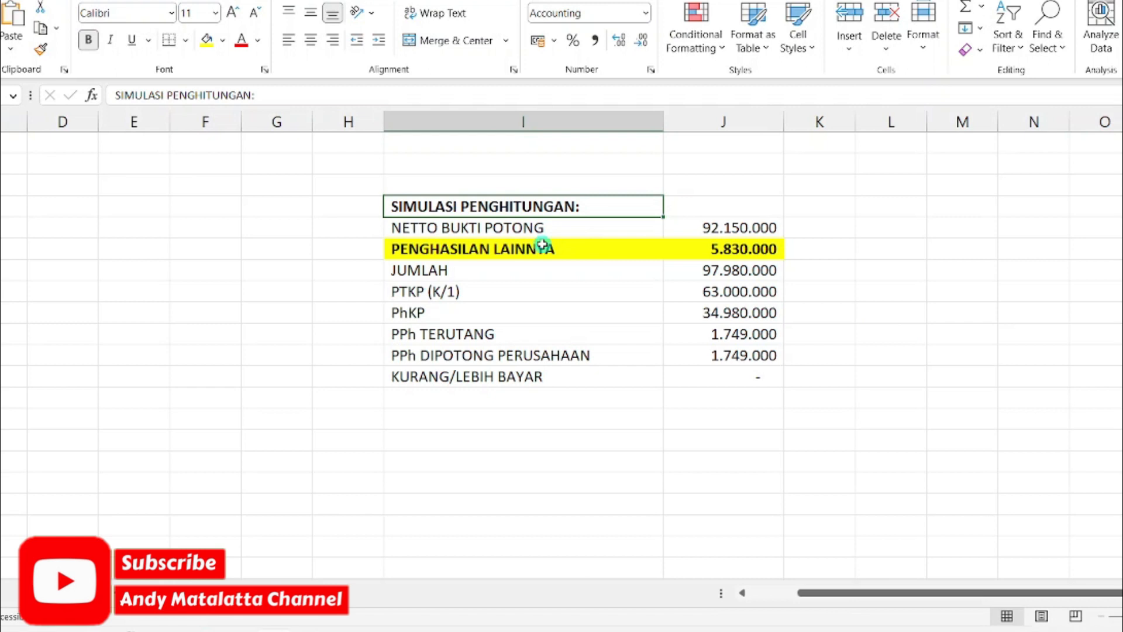
left_click(539, 228)
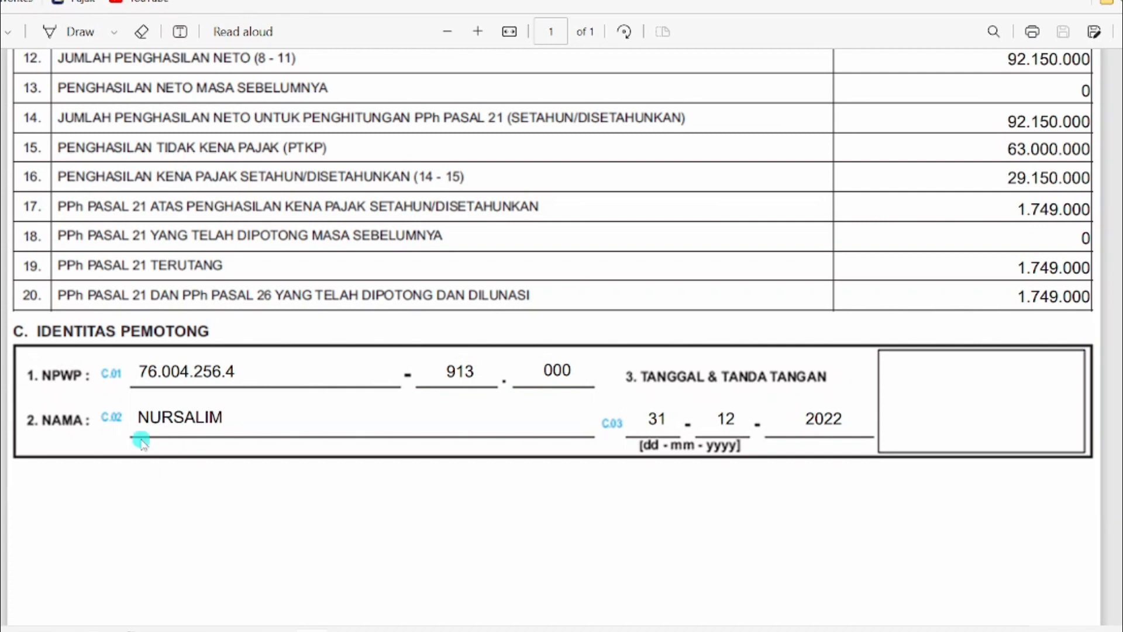
scroll(141, 443, "up", 4)
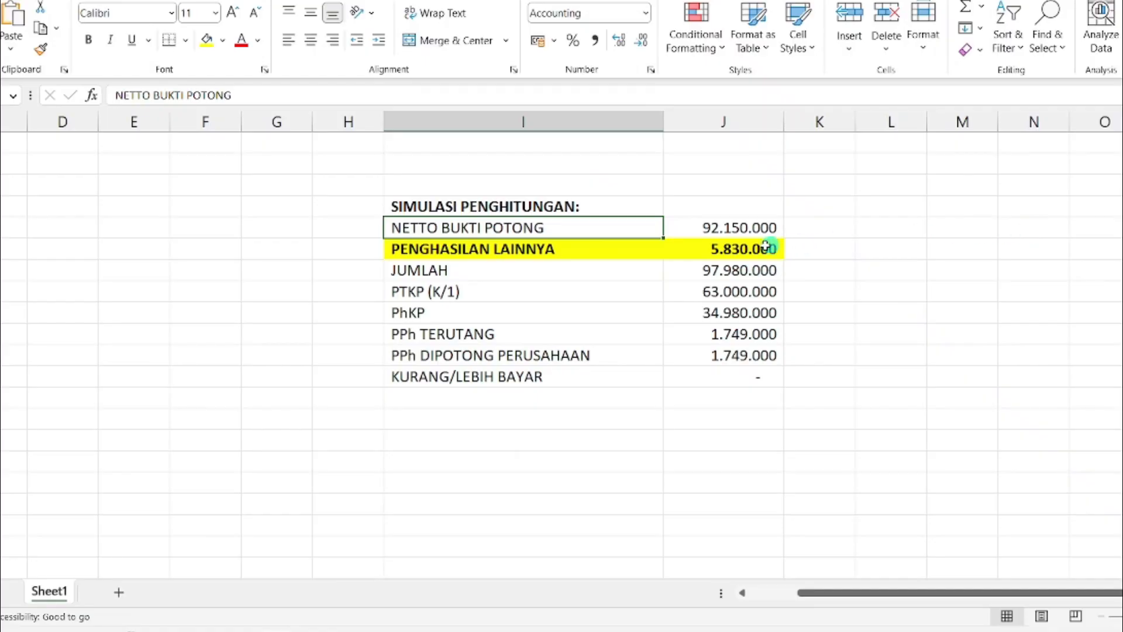
Step: Examine the simulation from PENGHASILAN LAINNYA through JUMLAH, PTKP and PhKP, including the formula behind PPh TERUTANG
left_click(755, 248)
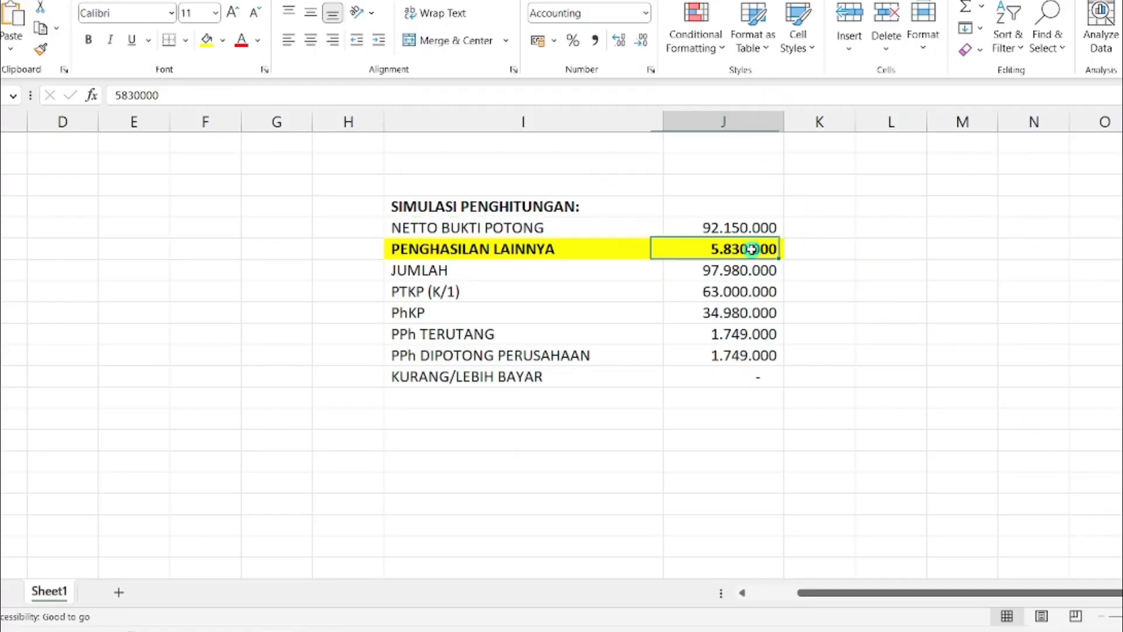
left_click(580, 254)
key("shift+space")
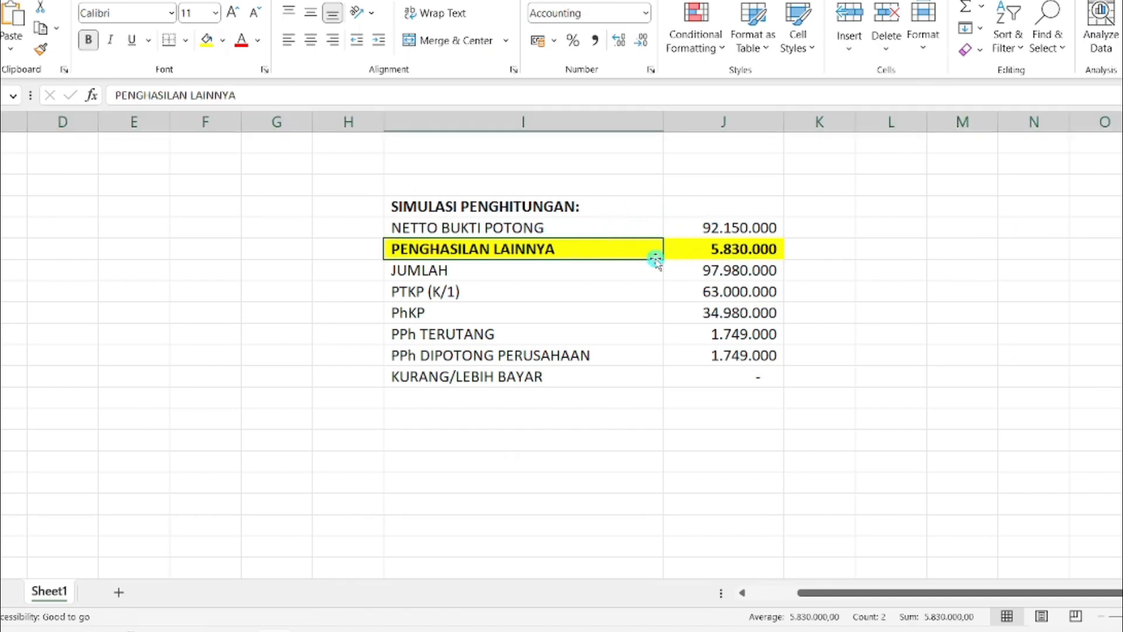
left_click(770, 249)
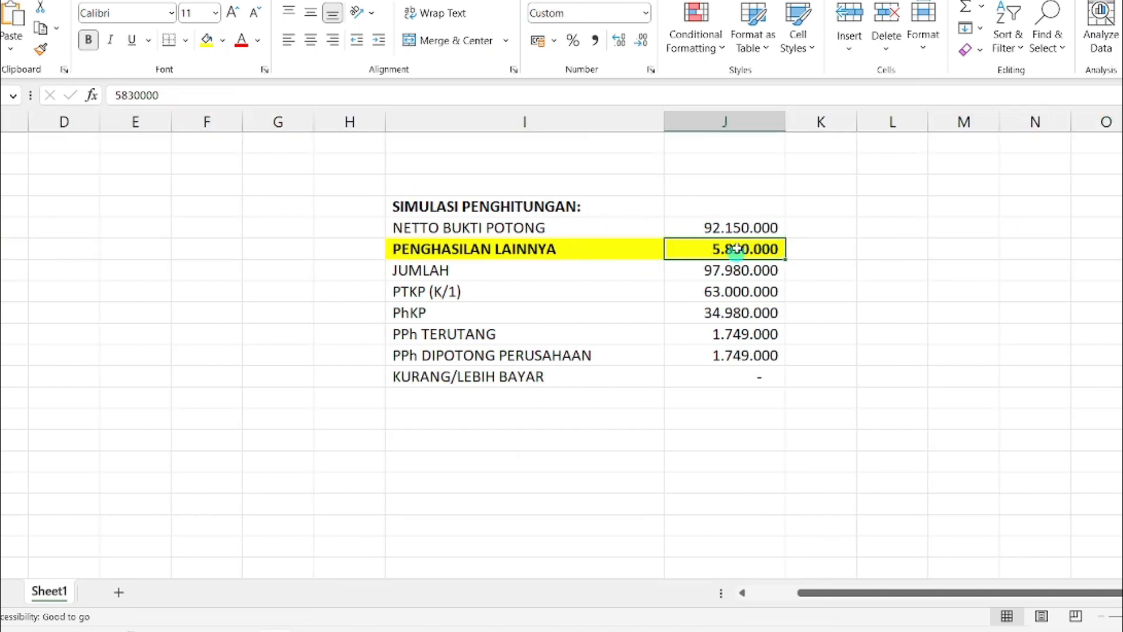
left_click(747, 272)
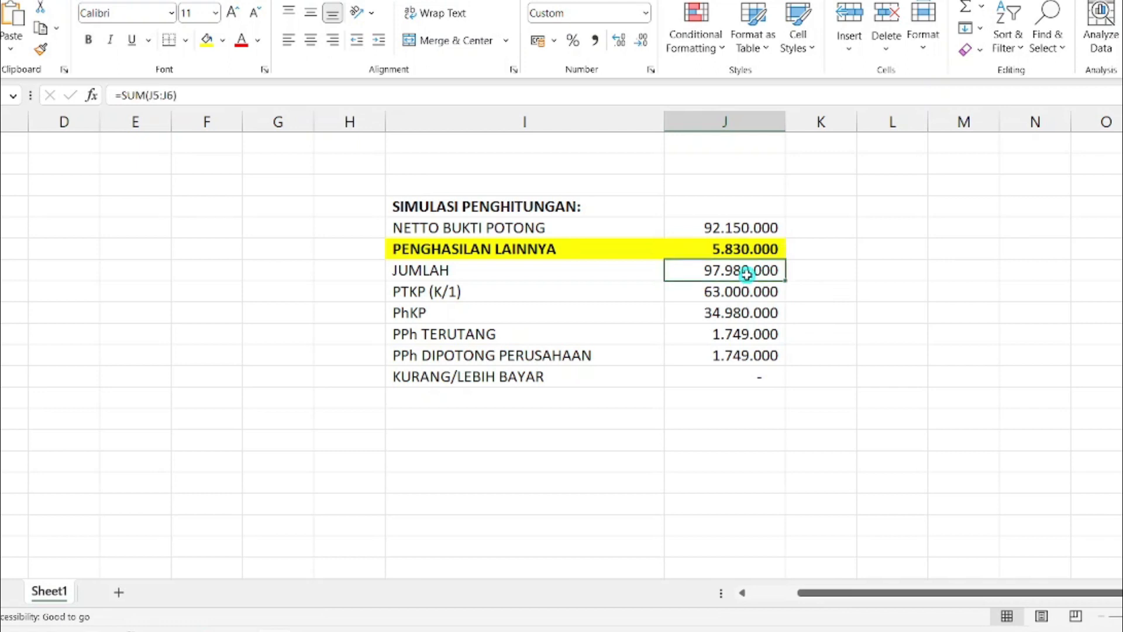
left_click(748, 292)
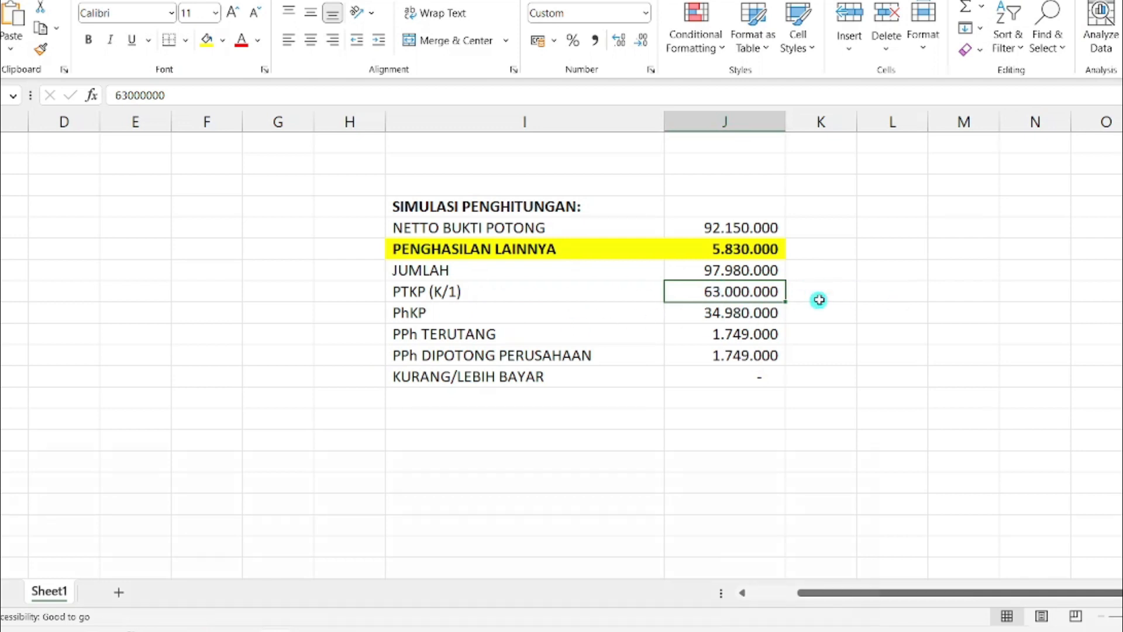
left_click(719, 313)
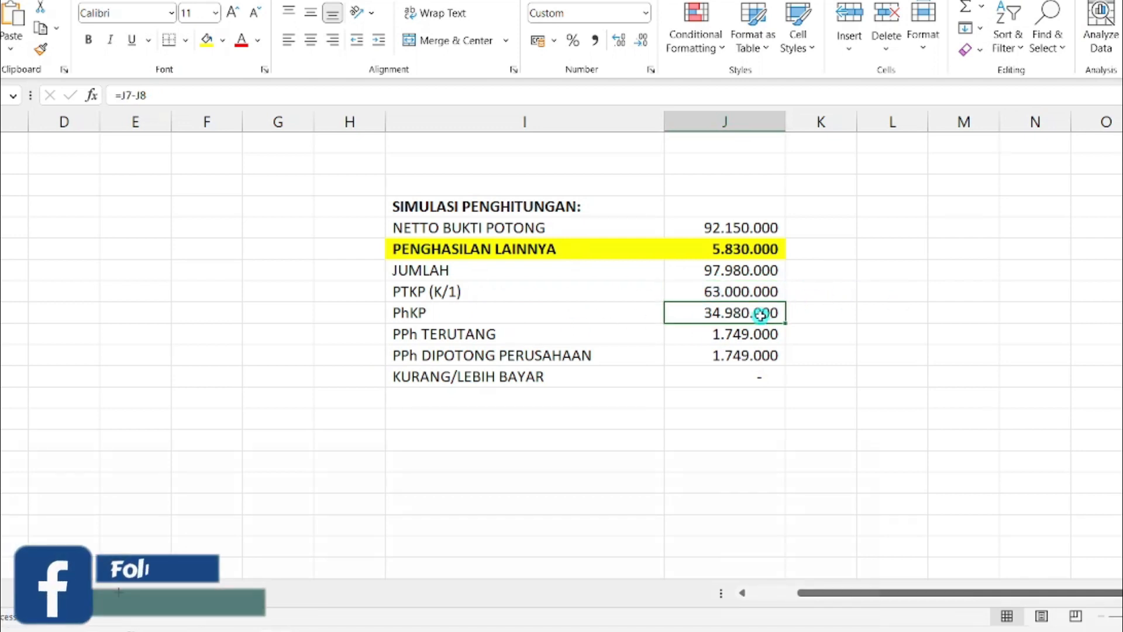
left_click(752, 335)
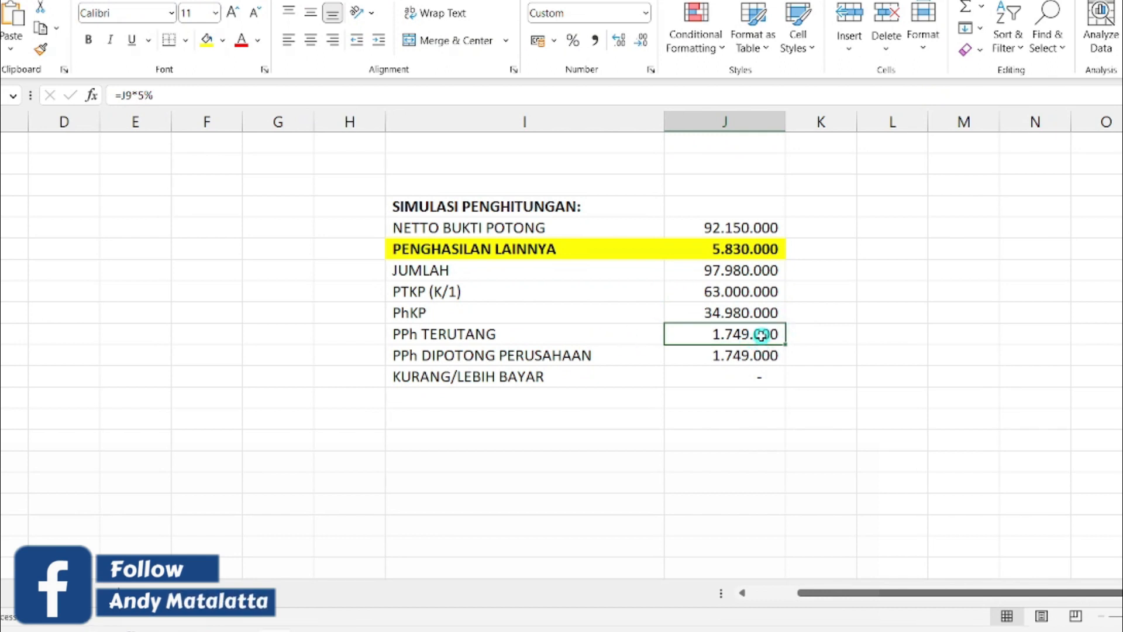
double_click(767, 333)
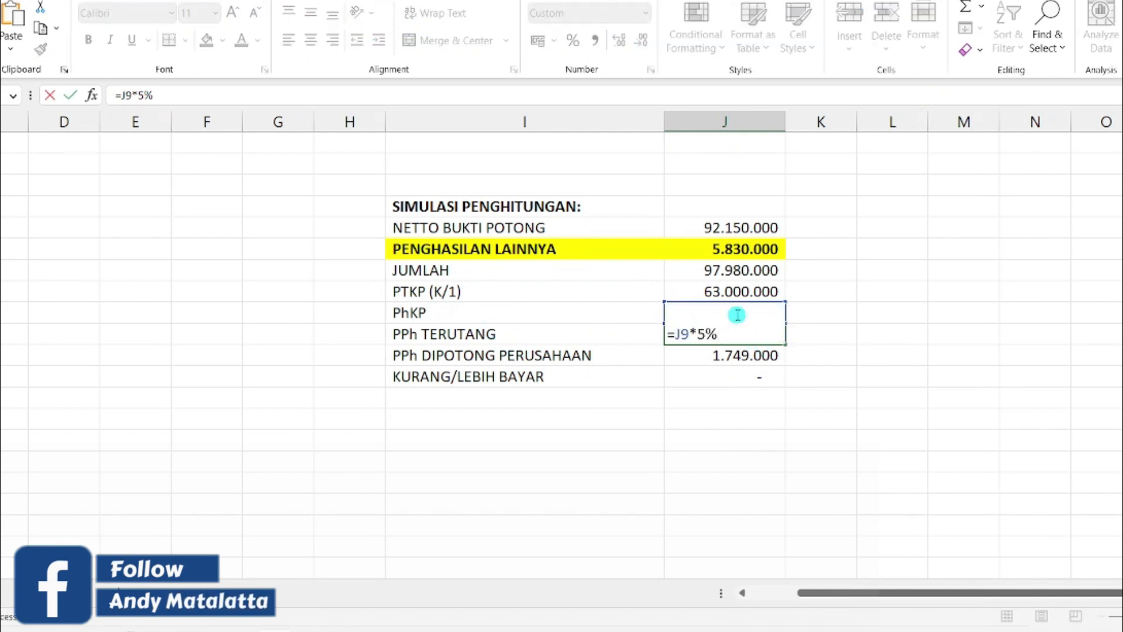
key("Return")
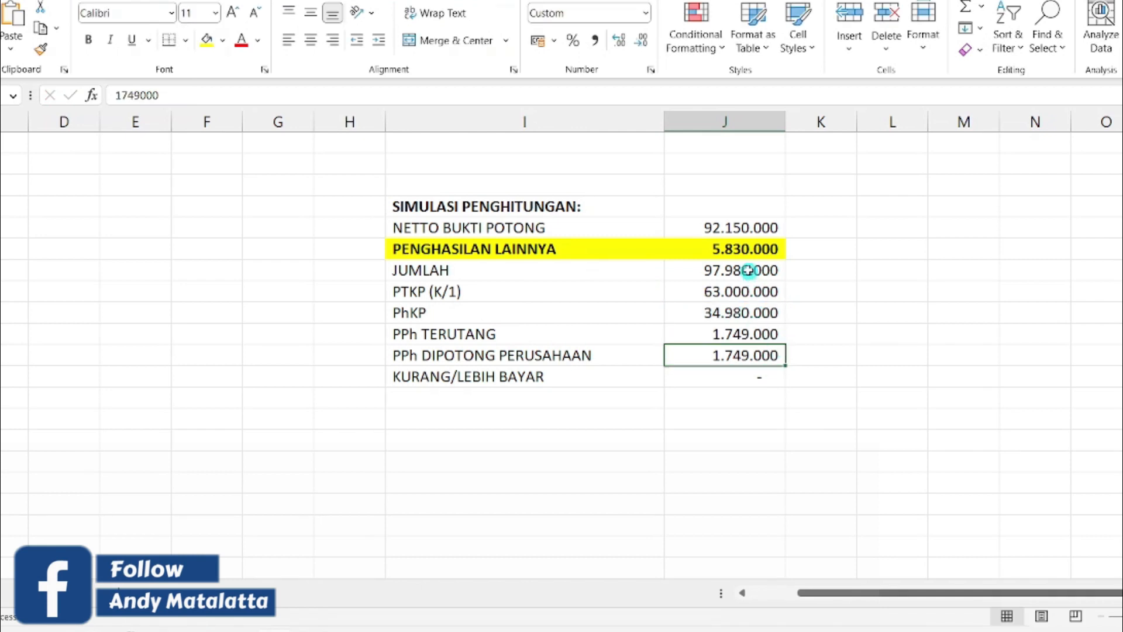
left_click(724, 248)
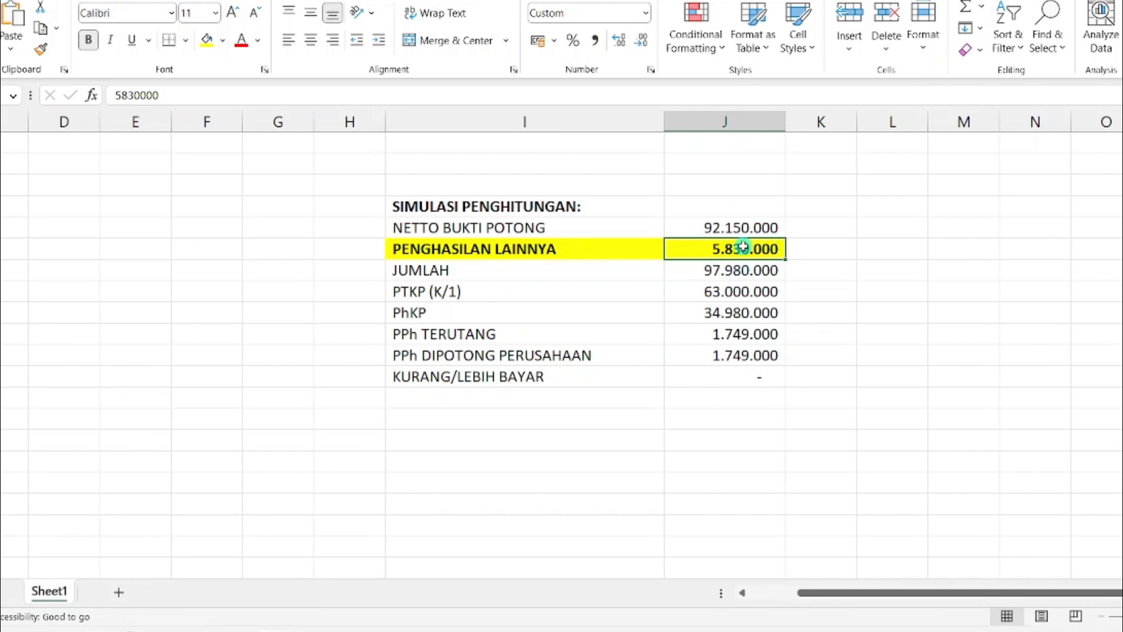
left_click(727, 123)
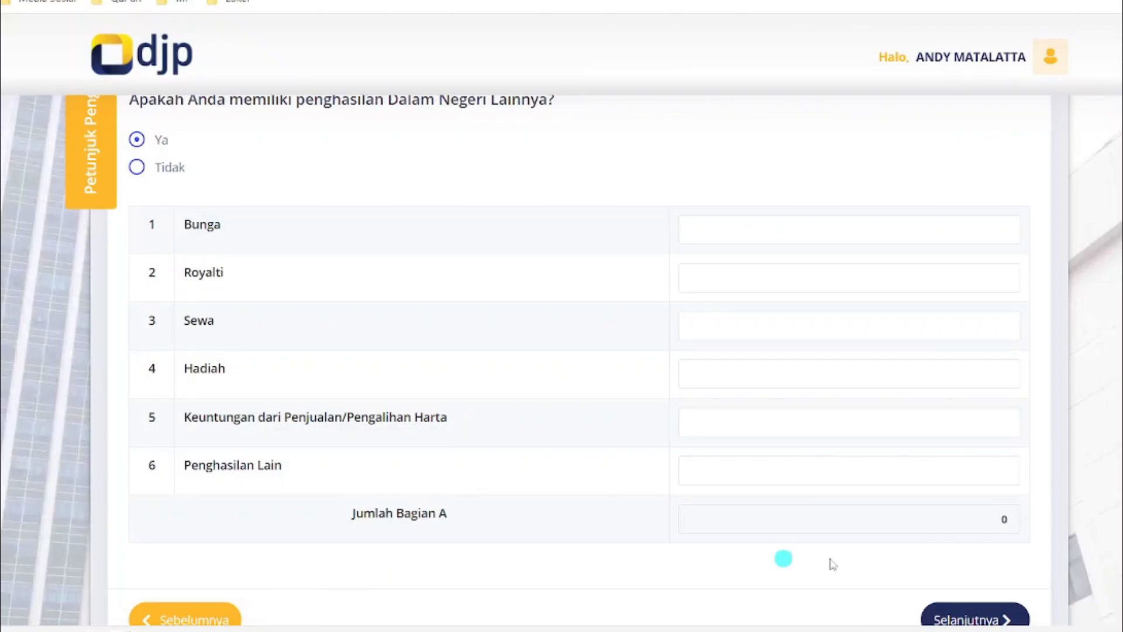
Step: Check PENGHASILAN LAINNYA in the Excel simulation, enter 5.830.000 as Penghasilan Lain in the e-Filing form, and continue to page 5
left_click(916, 479)
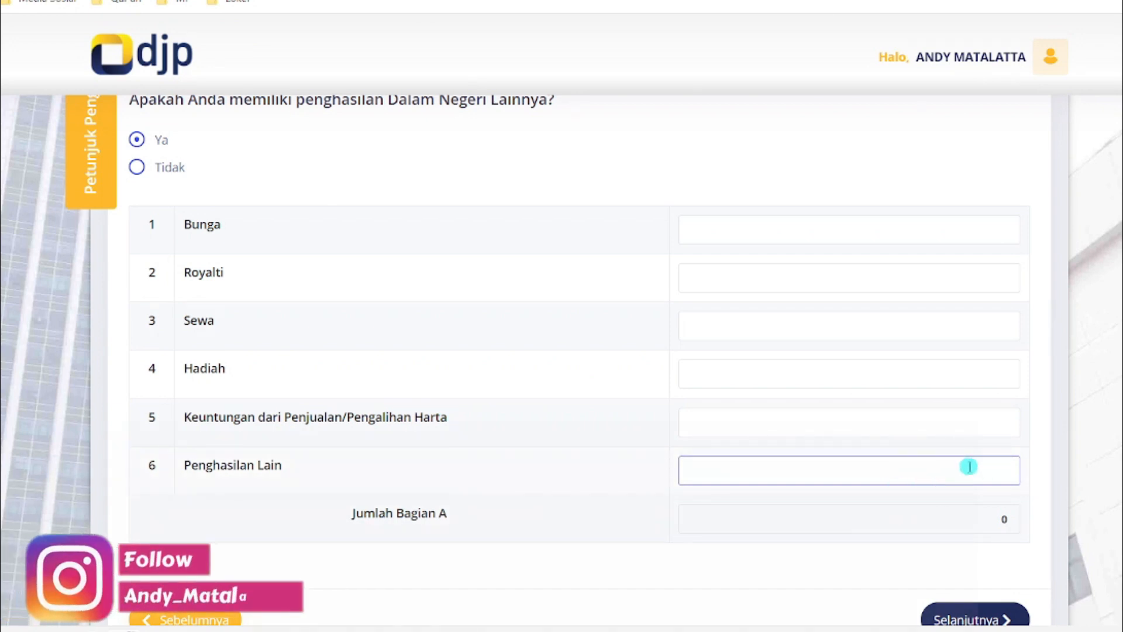
key("alt+Tab")
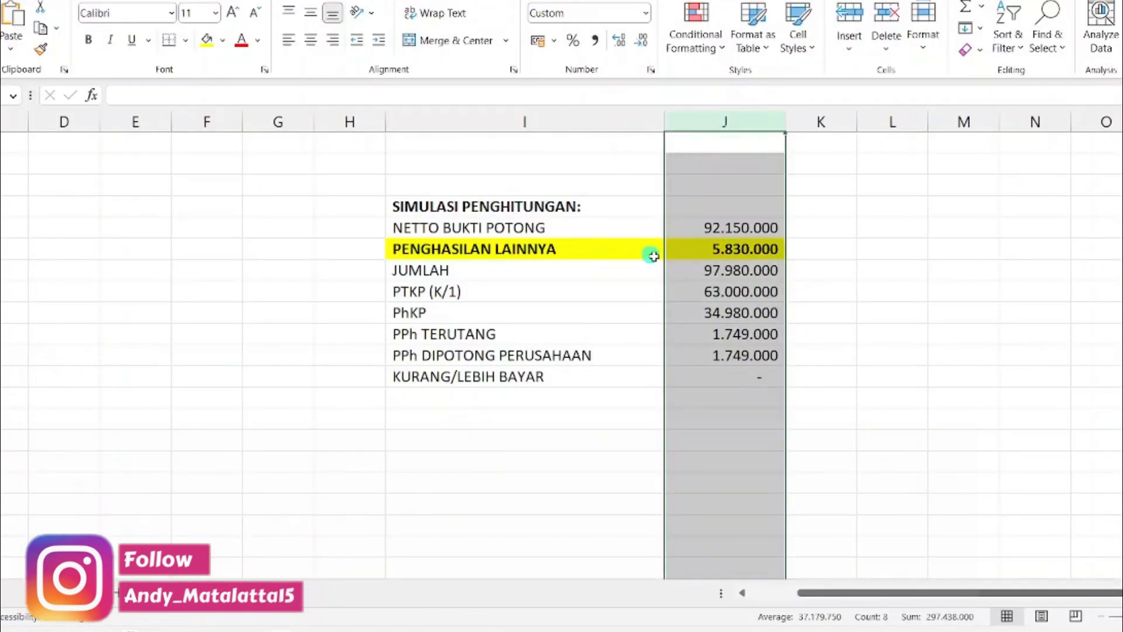
left_click(742, 241)
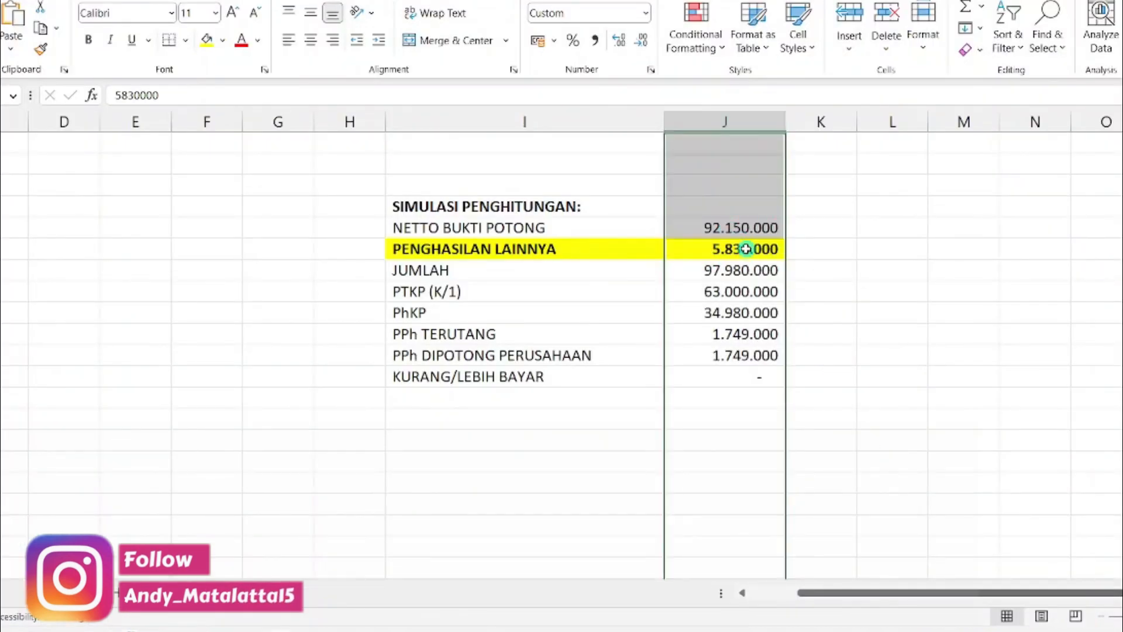
key("alt+Tab")
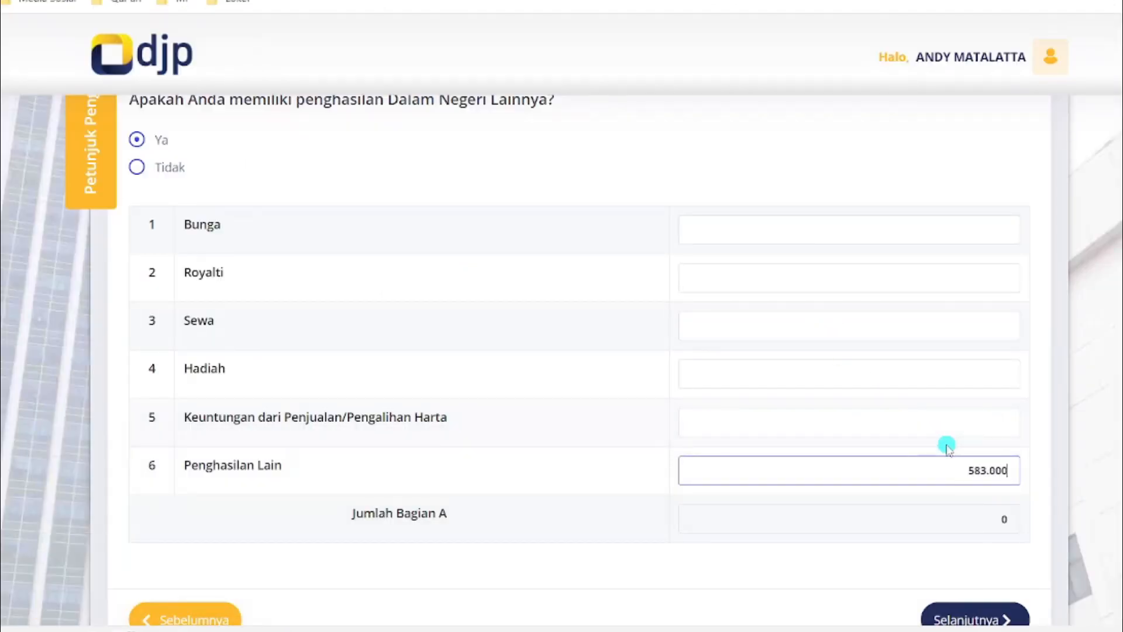
scroll(948, 445, "down", 2)
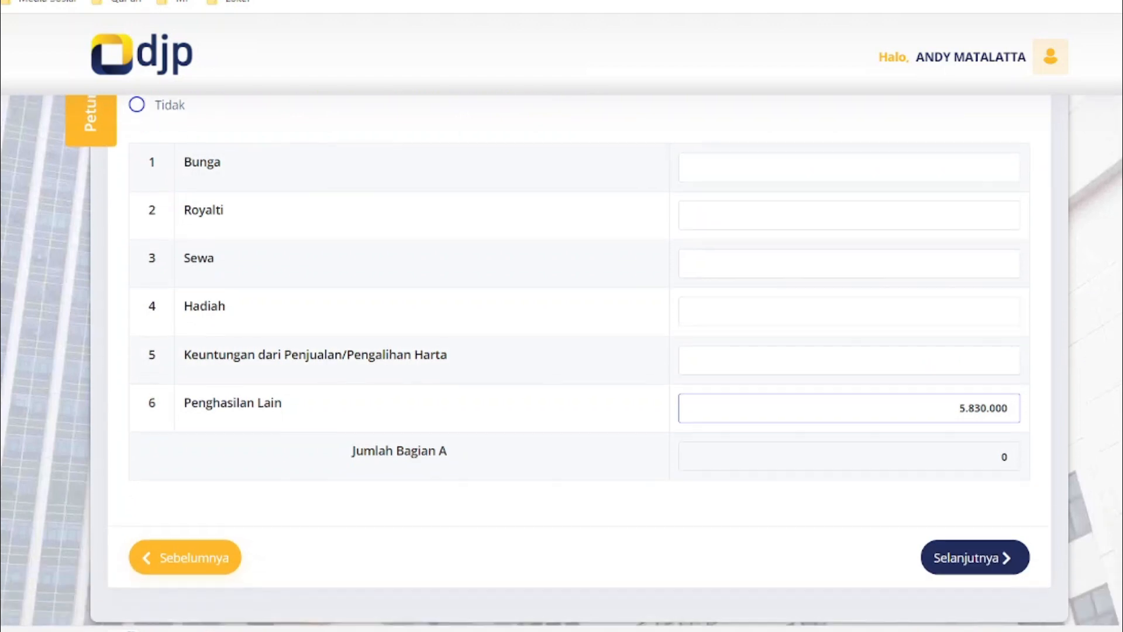
left_click(951, 553)
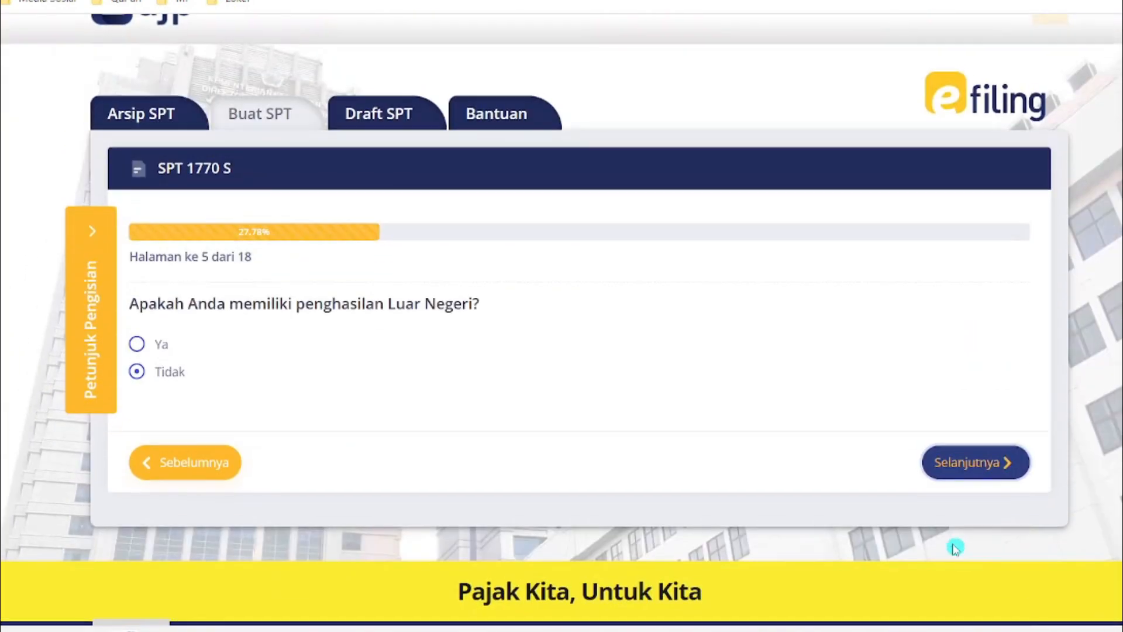
Step: Advance from the foreign income question on page 5 past the asset list on page 8 to the debt question on page 9
left_click(974, 463)
left_click(973, 541)
left_click(971, 518)
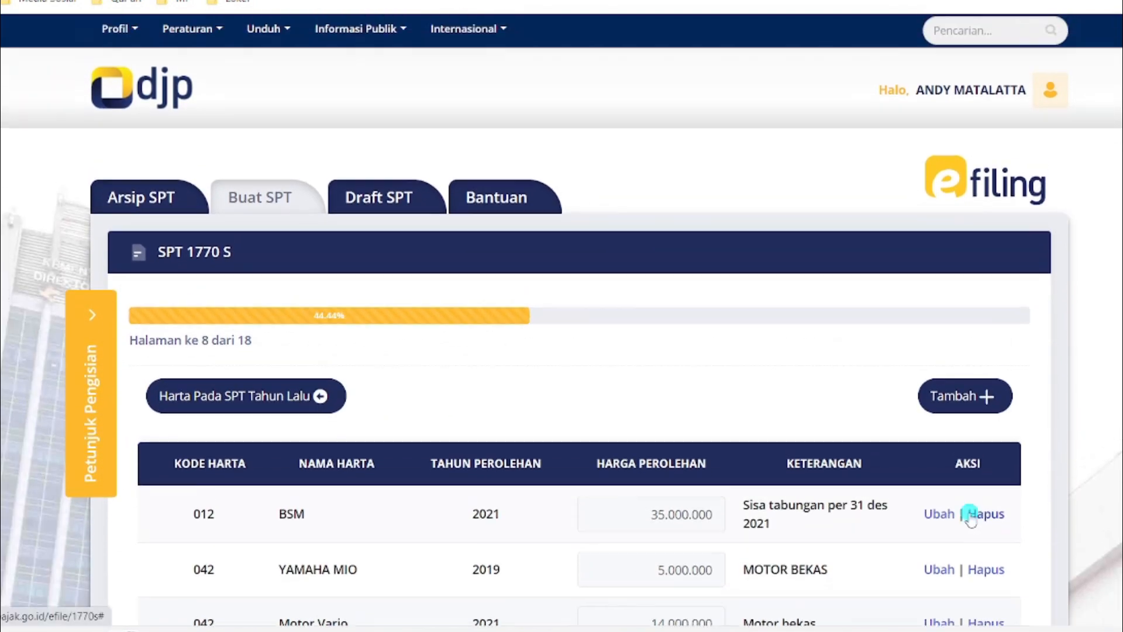
scroll(967, 516, "down", 6)
left_click(953, 565)
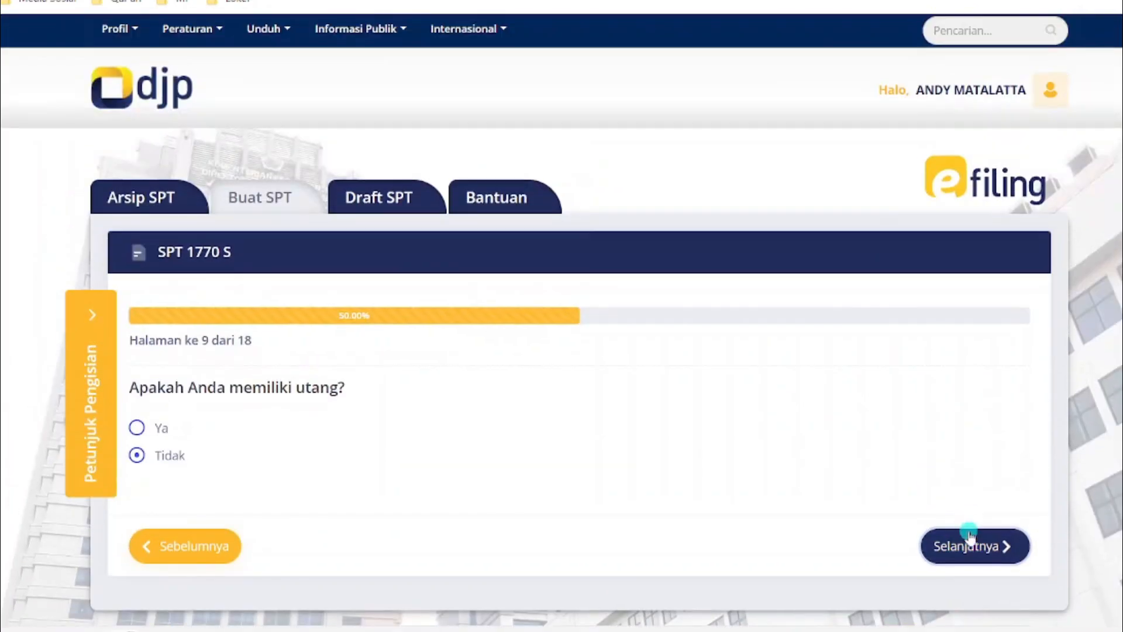
Step: Advance from the debt question through the dependants, marital tax status, PPh Pasal 24 and PPh Pasal 25 pages to page 15
left_click(966, 539)
scroll(966, 526, "down", 5)
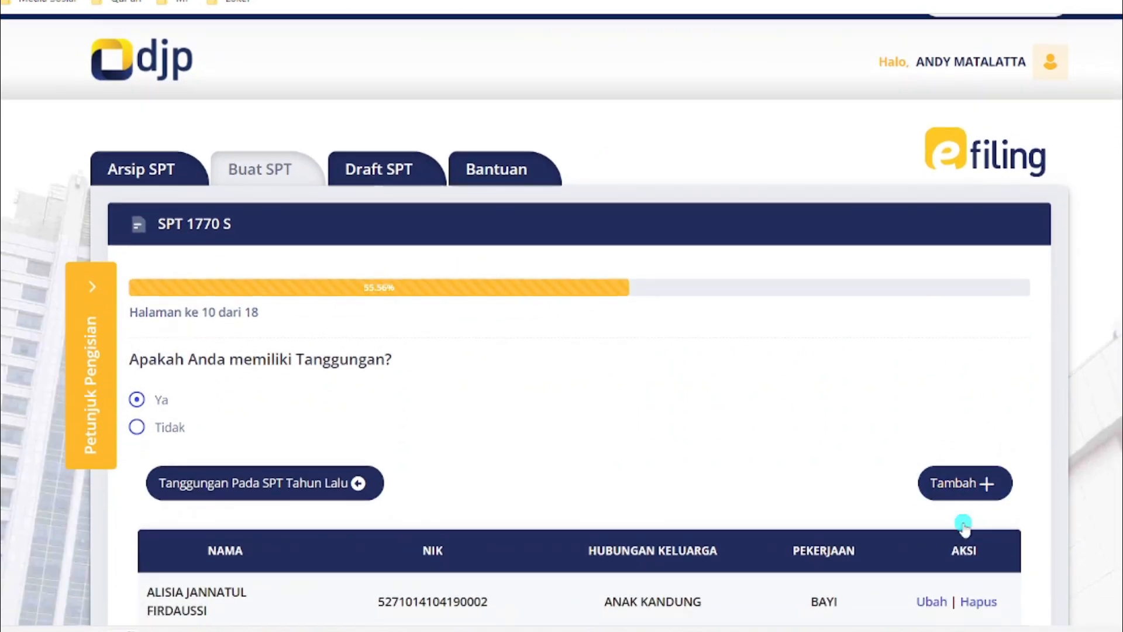
left_click(965, 522)
left_click(968, 481)
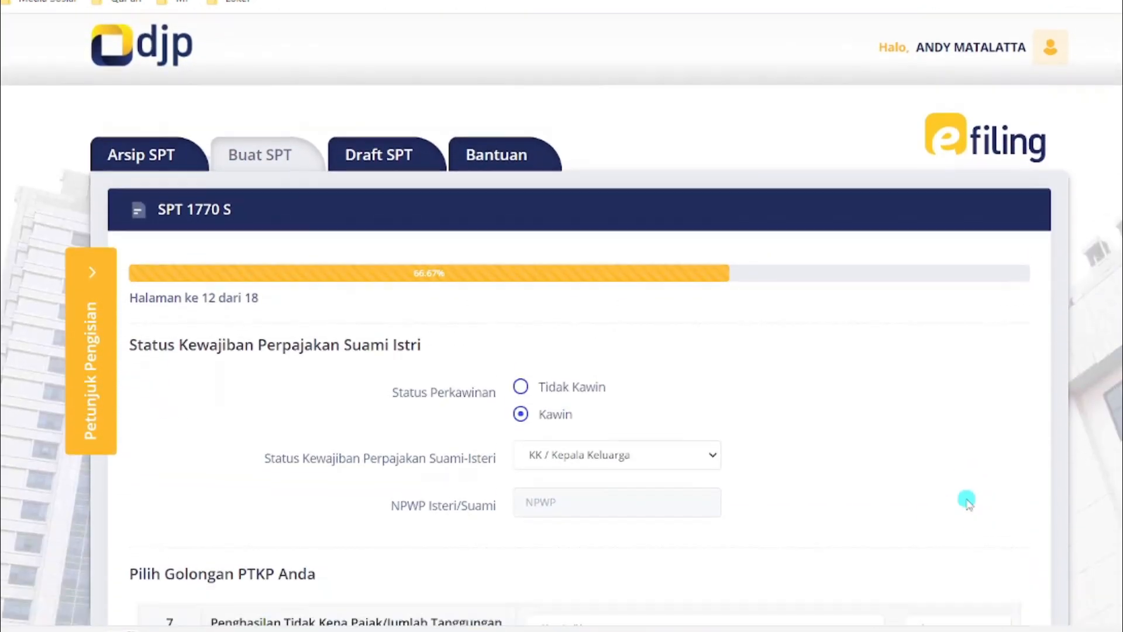
scroll(967, 501, "down", 5)
left_click(969, 512)
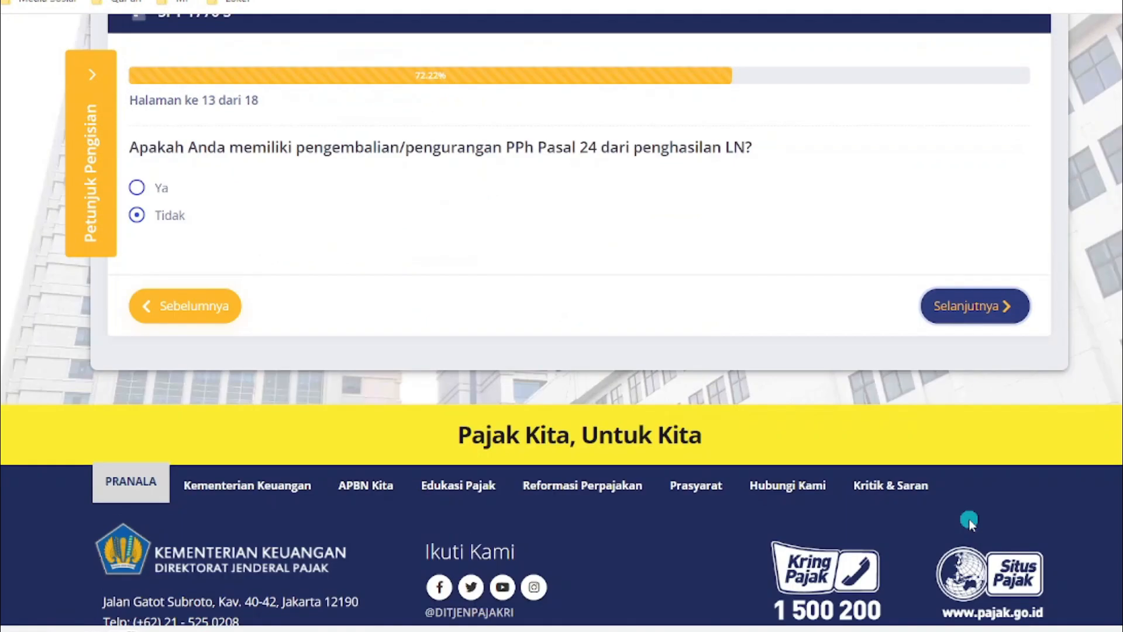
left_click(969, 521)
scroll(968, 528, "down", 3)
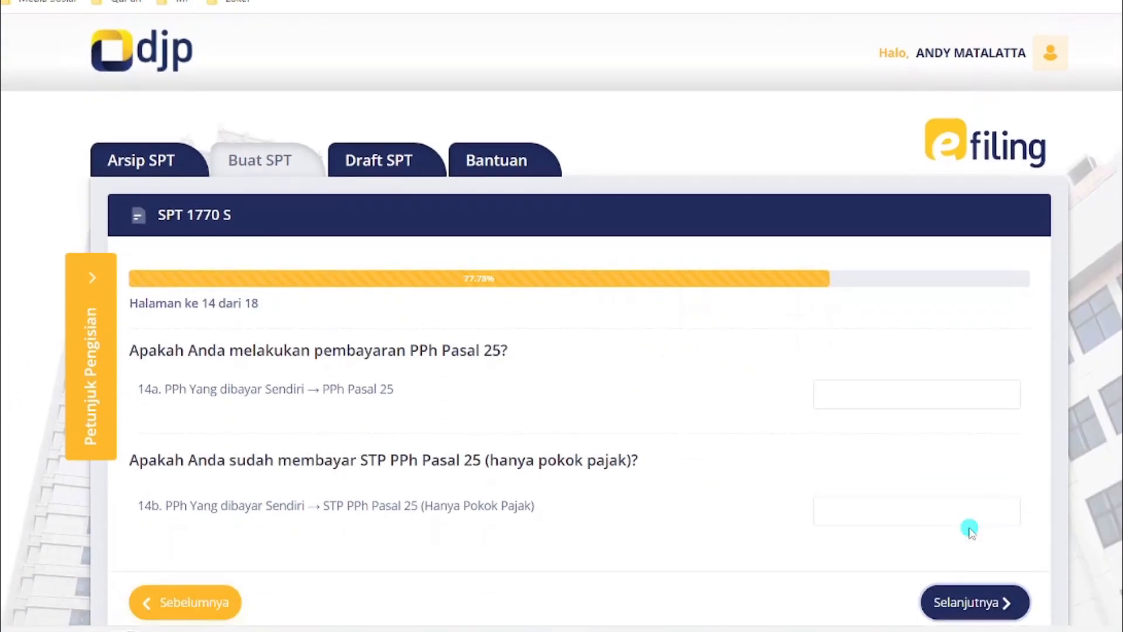
left_click(977, 551)
Step: Examine the PPh calculation on page 15 from net income down to the final balance line and highlight that line's label
scroll(978, 548, "down", 5)
scroll(976, 549, "up", 3)
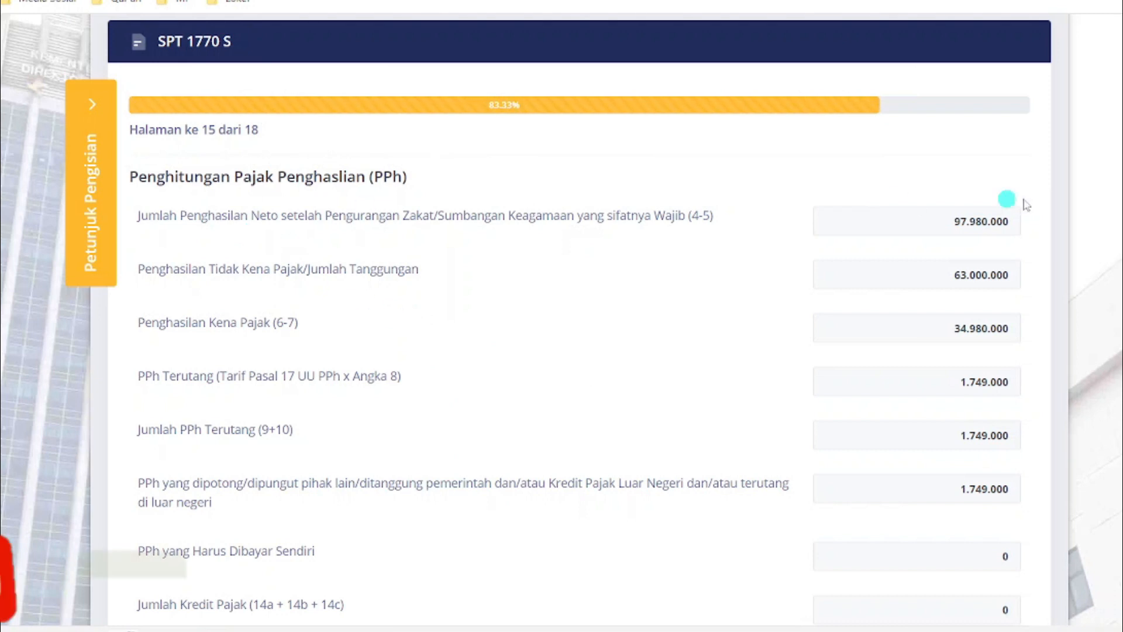
scroll(1010, 201, "down", 1)
scroll(561, 316, "down", 1)
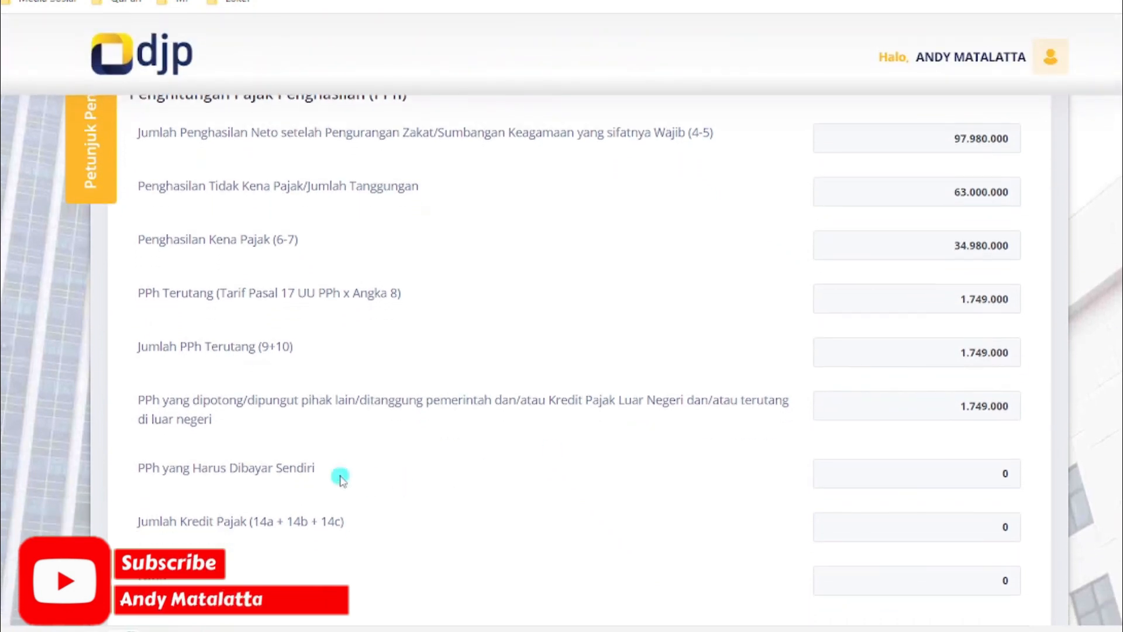
scroll(250, 504, "down", 1)
left_click_drag(144, 490, 190, 493)
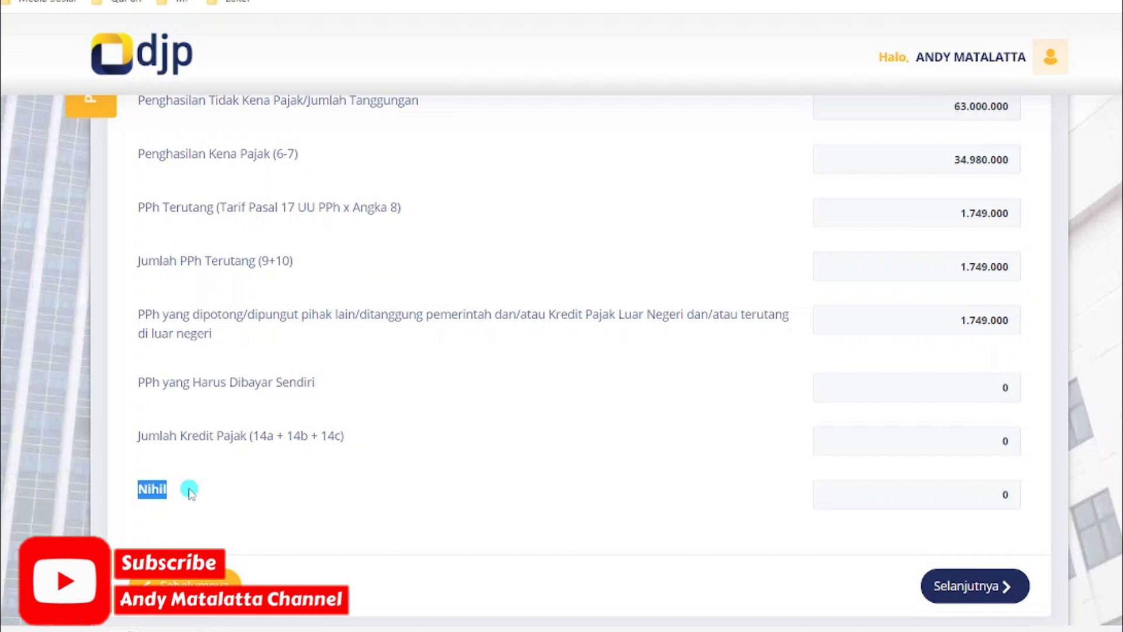